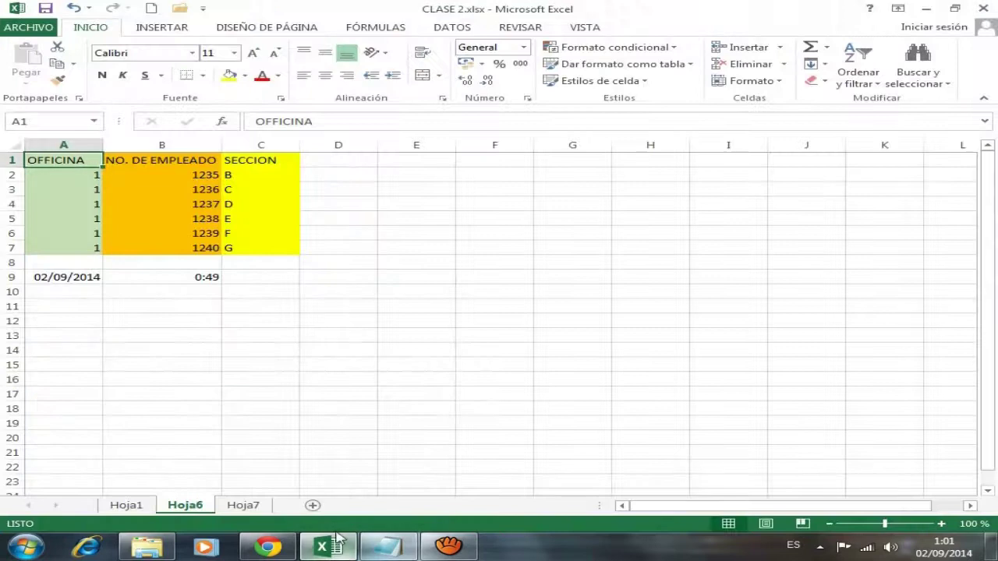
# - Show the pie chart on sheet Hoja7 and select its data series
pyautogui.click(242, 506)
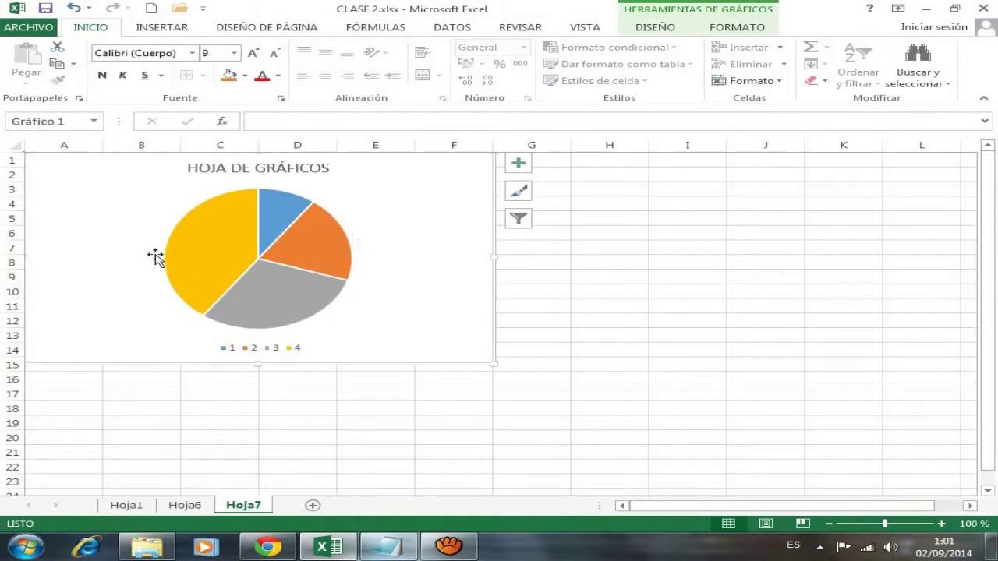
pyautogui.moveTo(275, 253)
pyautogui.mouseDown()
pyautogui.moveTo(317, 260)
pyautogui.moveTo(279, 265)
pyautogui.mouseUp()
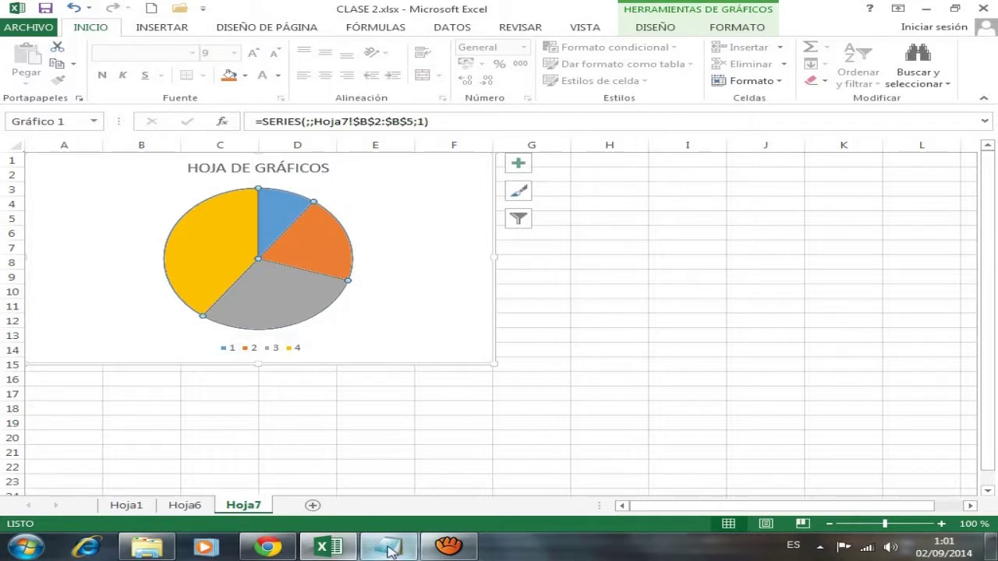
# - Switch to the CLASE 2 CONCEPTOS BASICOS.txt notes in Notepad and highlight section 3, LIBRO DE TRABAJO, with its definition
pyautogui.moveTo(388, 539)
pyautogui.click(390, 401)
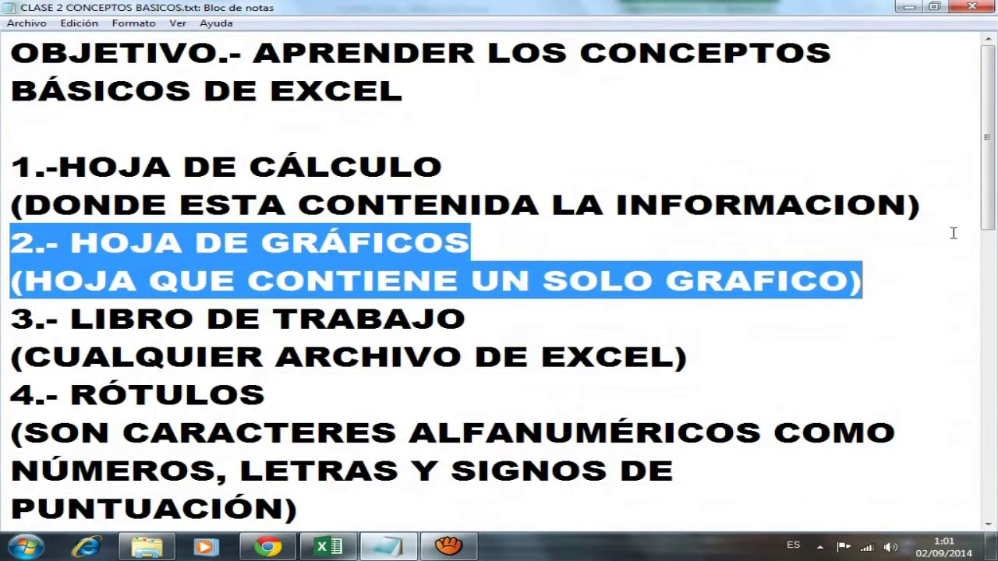
pyautogui.moveTo(993, 205); pyautogui.dragTo(994, 234)
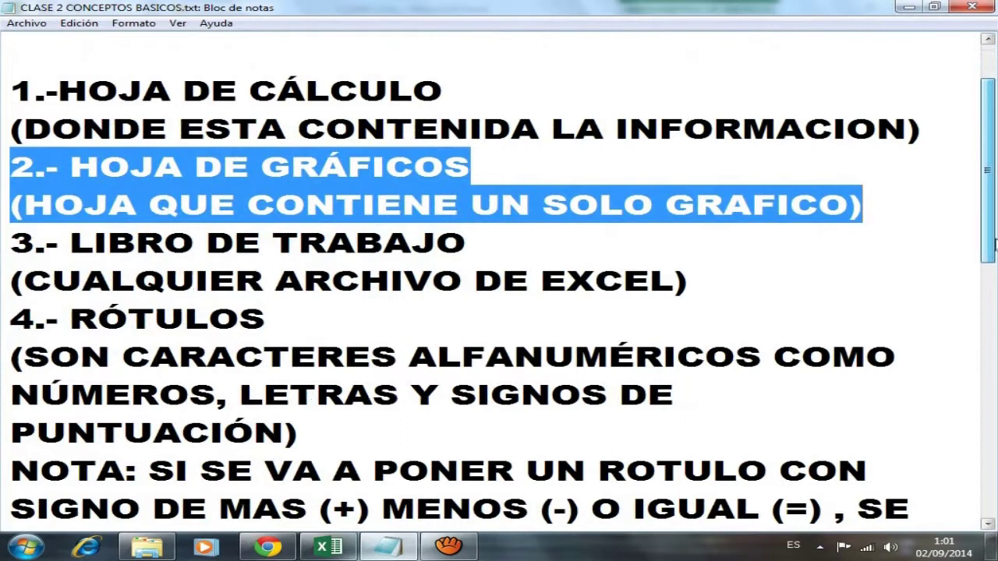
pyautogui.moveTo(6, 240); pyautogui.dragTo(687, 295)
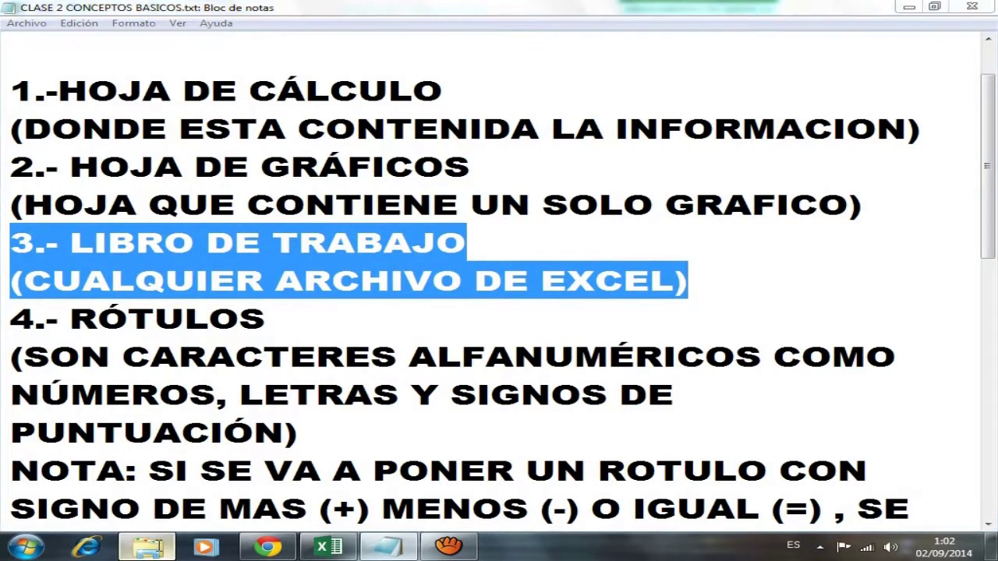
# - Show the CLASE 2.xlsx file in the Descargas folder in Windows Explorer, and close the folder window
pyautogui.click(146, 546)
pyautogui.click(446, 230)
pyautogui.click(353, 205)
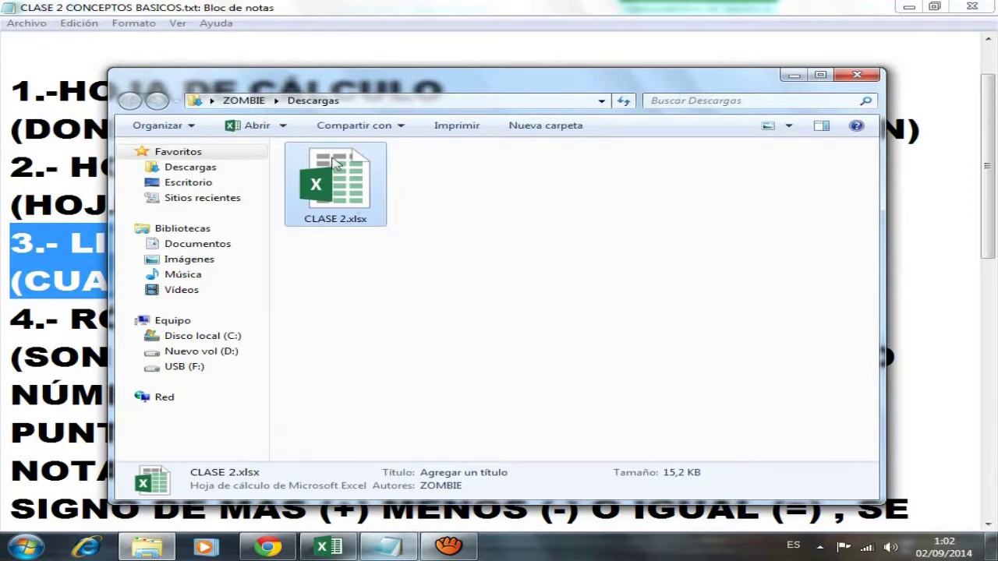
pyautogui.click(858, 76)
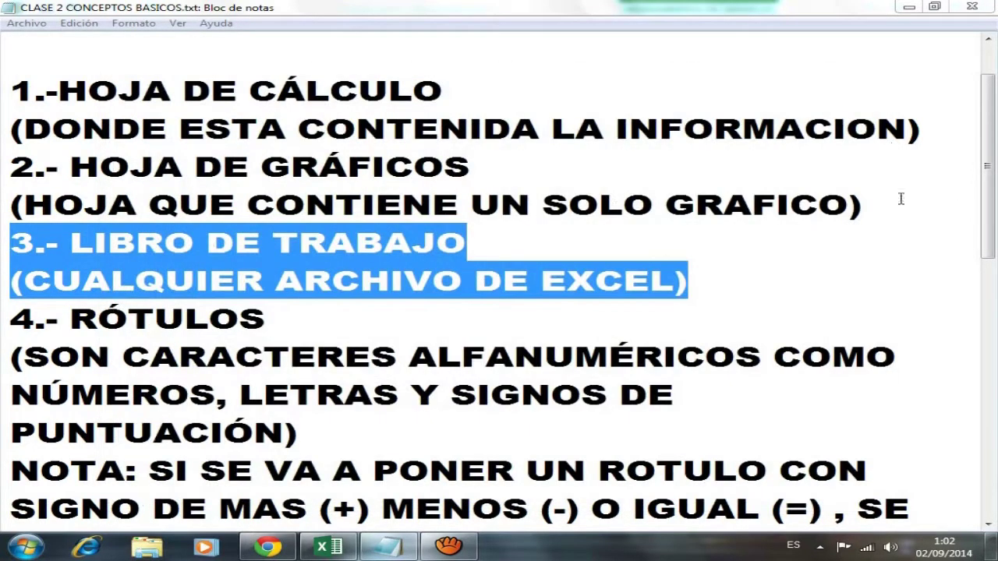
# - Highlight section 4, RÓTULOS, in the notes, including its note about the leading apostrophe
pyautogui.moveTo(984, 191); pyautogui.dragTo(989, 253)
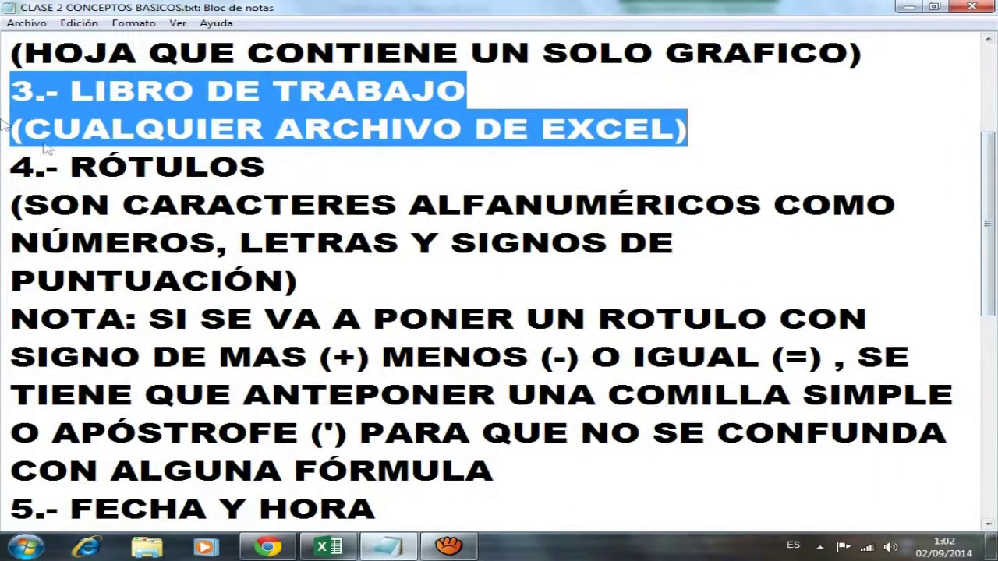
pyautogui.moveTo(13, 167); pyautogui.dragTo(935, 470)
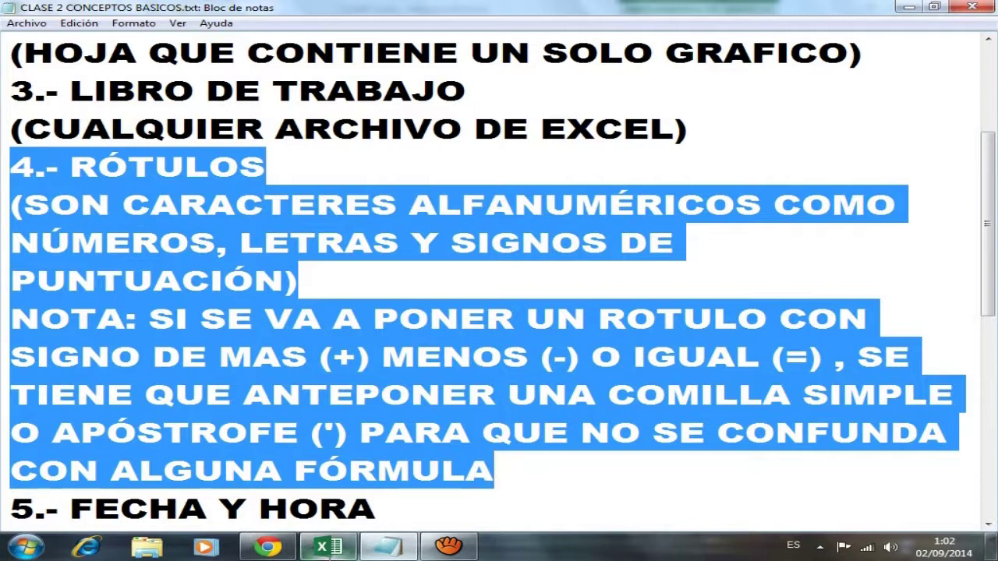
# - Switch back to the CLASE 2.xlsx workbook in Excel and add a new sheet right after Hoja1
pyautogui.click(328, 548)
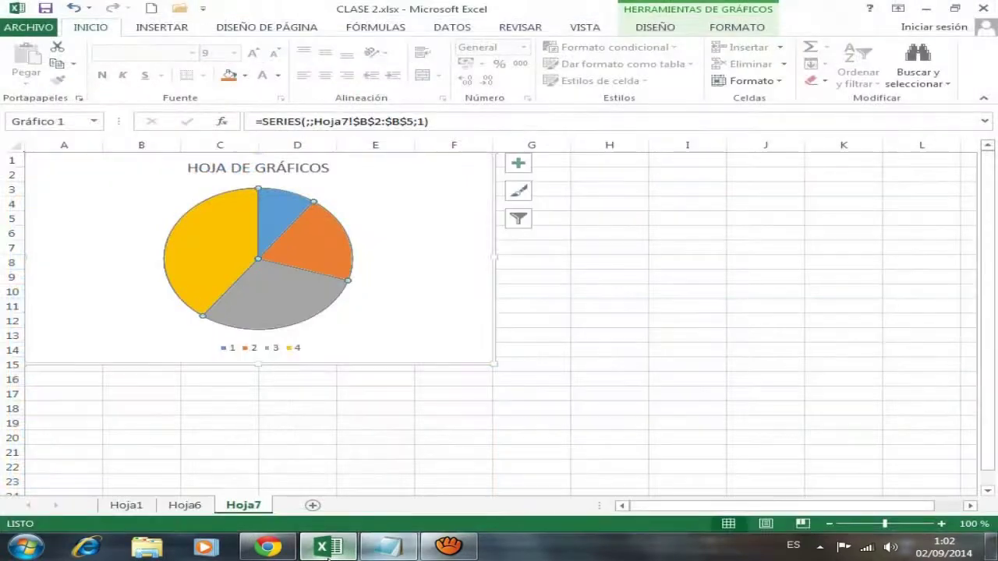
pyautogui.click(133, 509)
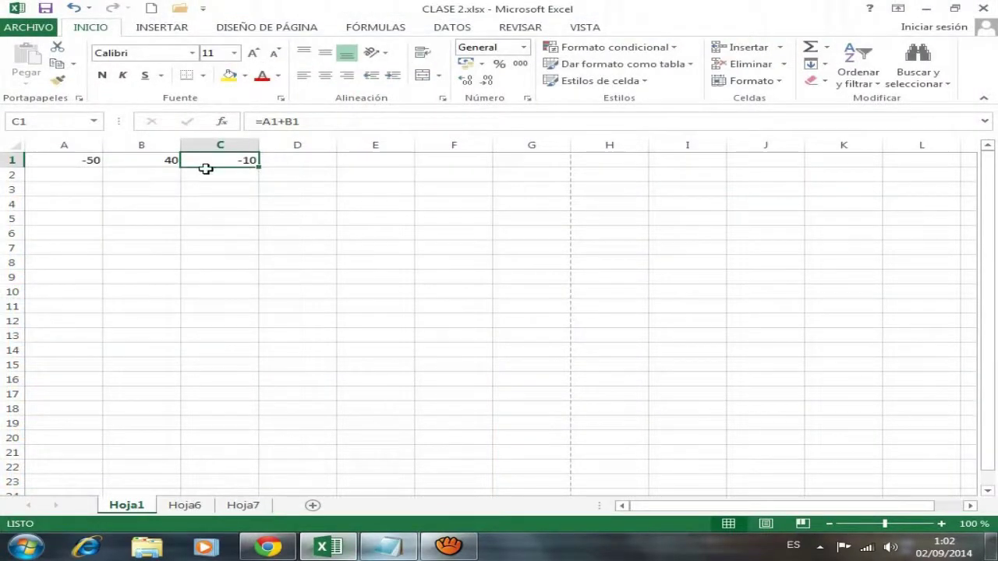
pyautogui.click(313, 506)
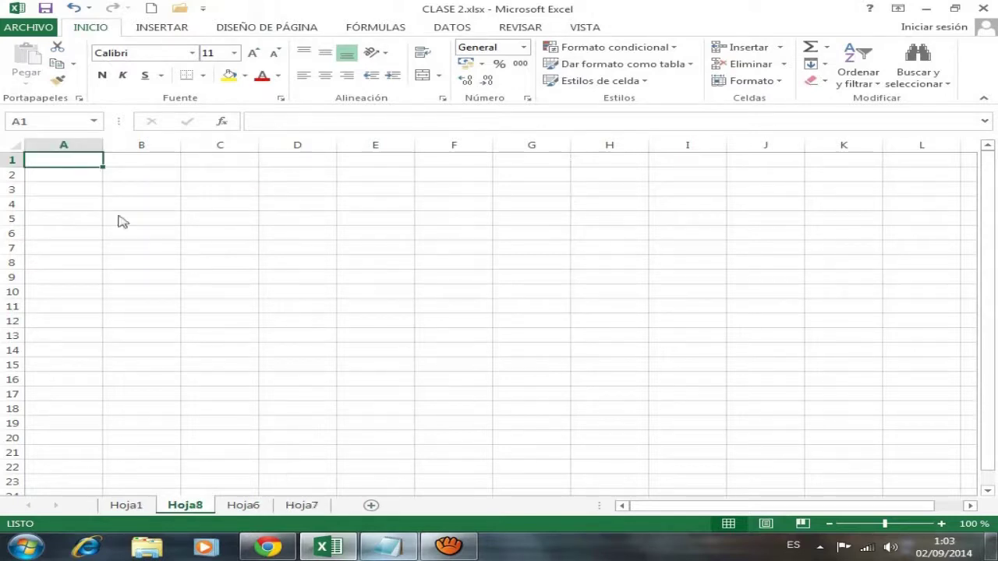
# - Enter '+777 in cell A1 as a text label with a leading apostrophe, and check the stored entry
pyautogui.doubleClick(67, 162)
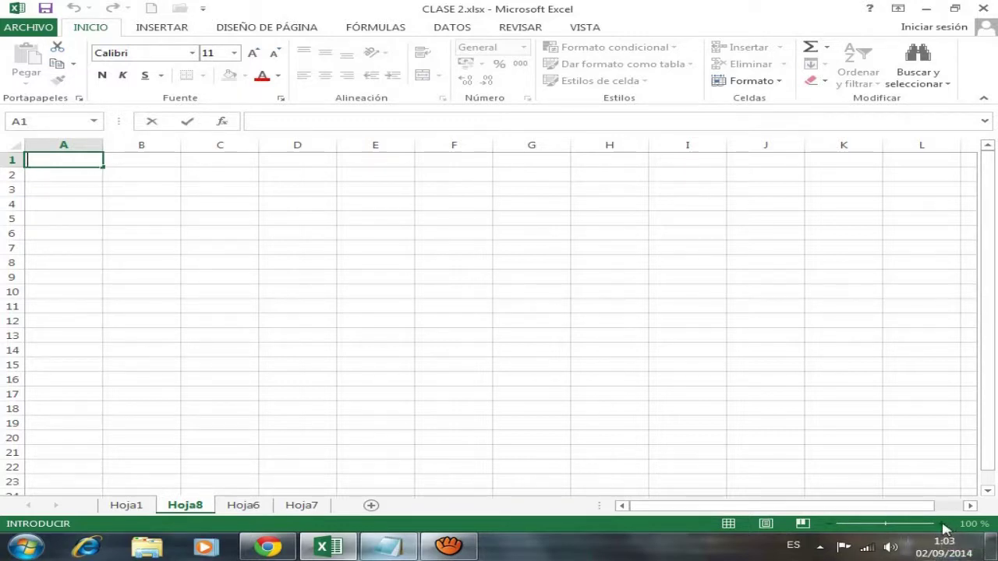
pyautogui.click(60, 159)
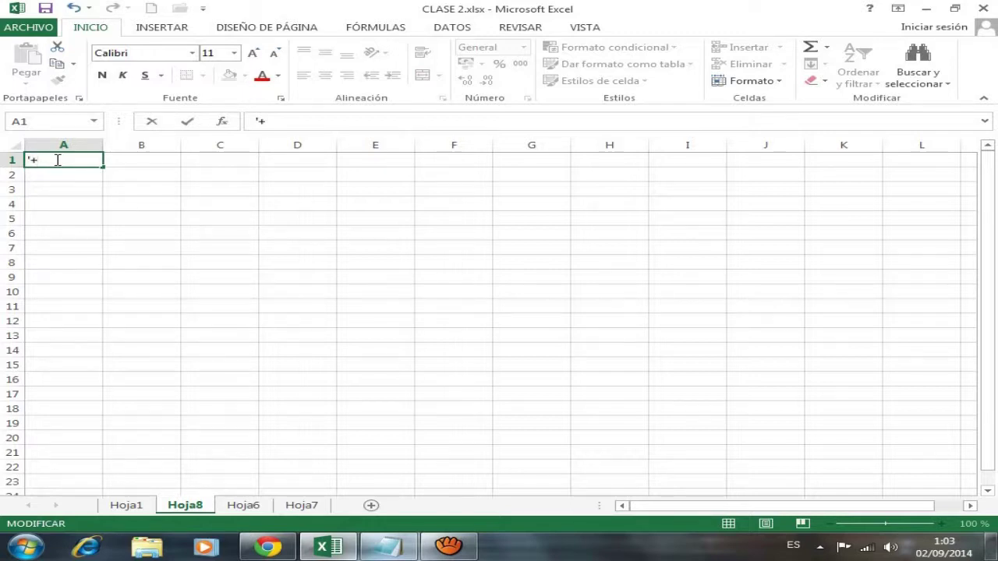
pyautogui.write('777')
pyautogui.click(75, 170)
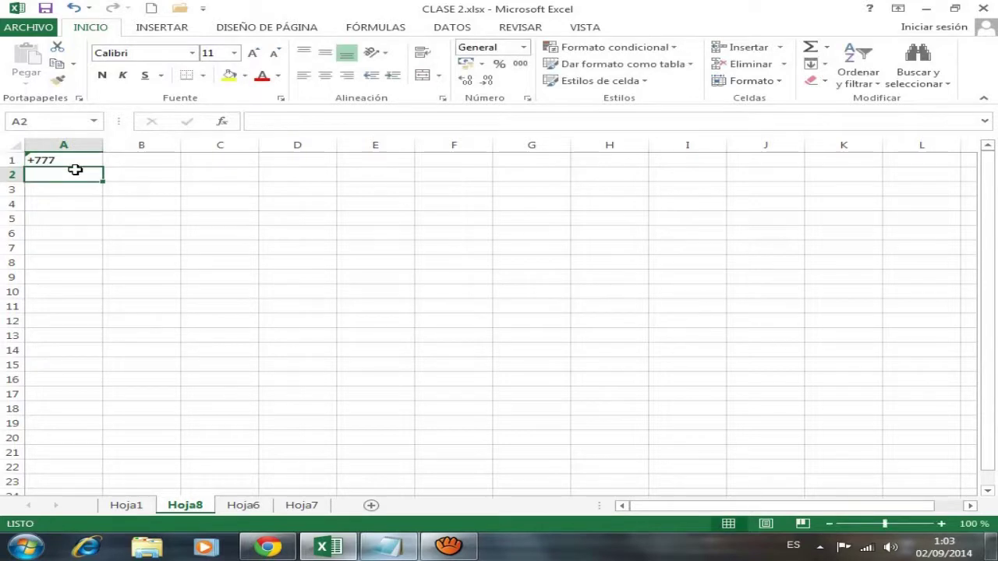
pyautogui.click(60, 162)
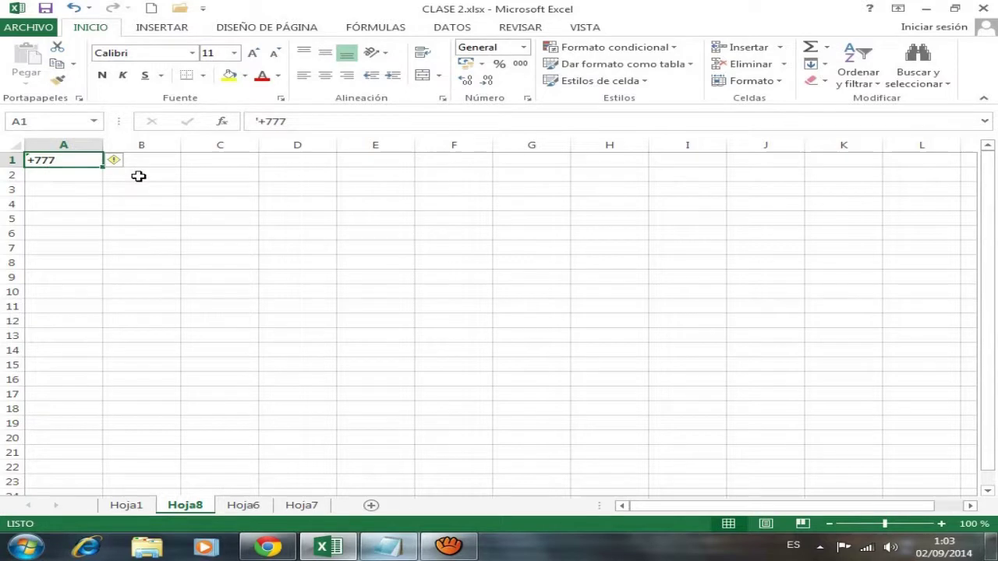
# - Enter the apostrophe-prefixed text labels '=888 in cell B2 and '-99999 in cell C2
pyautogui.click(137, 176)
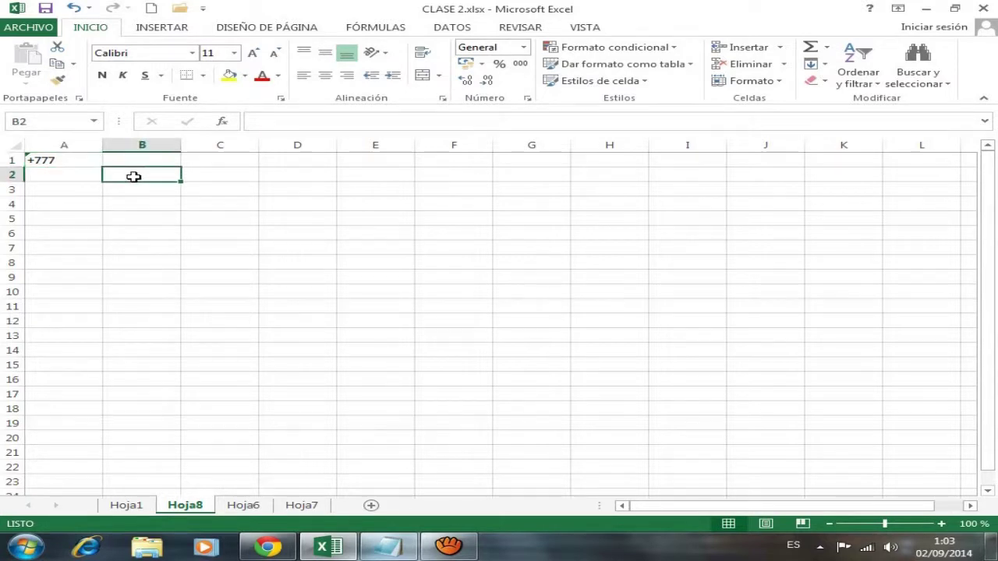
pyautogui.write("'")
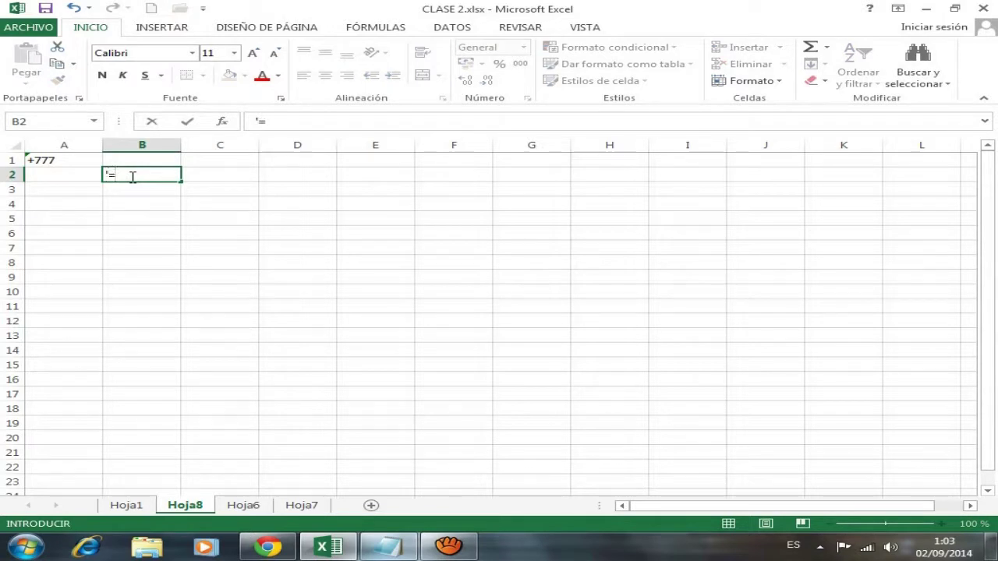
pyautogui.write('=888')
pyautogui.press('Return')
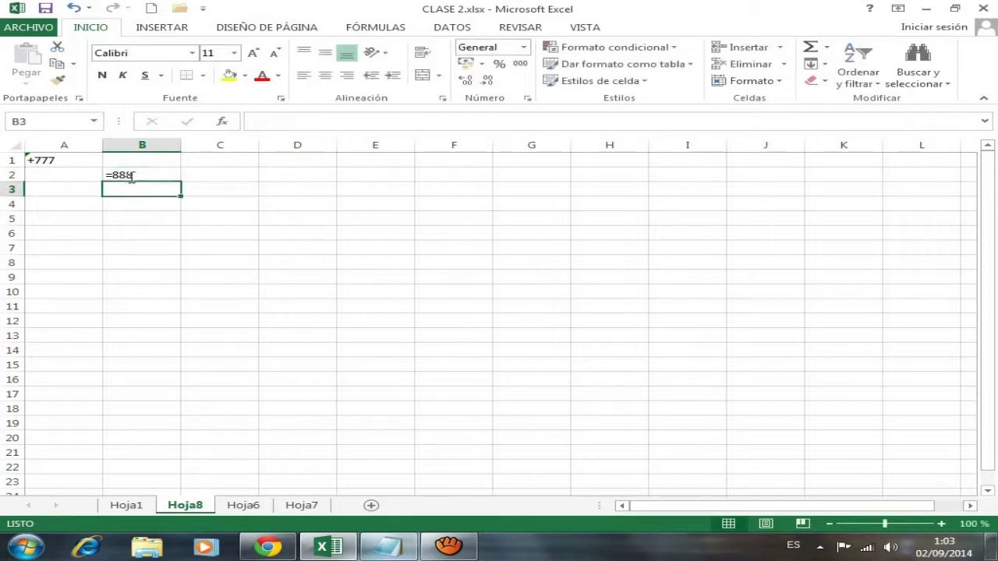
pyautogui.click(214, 176)
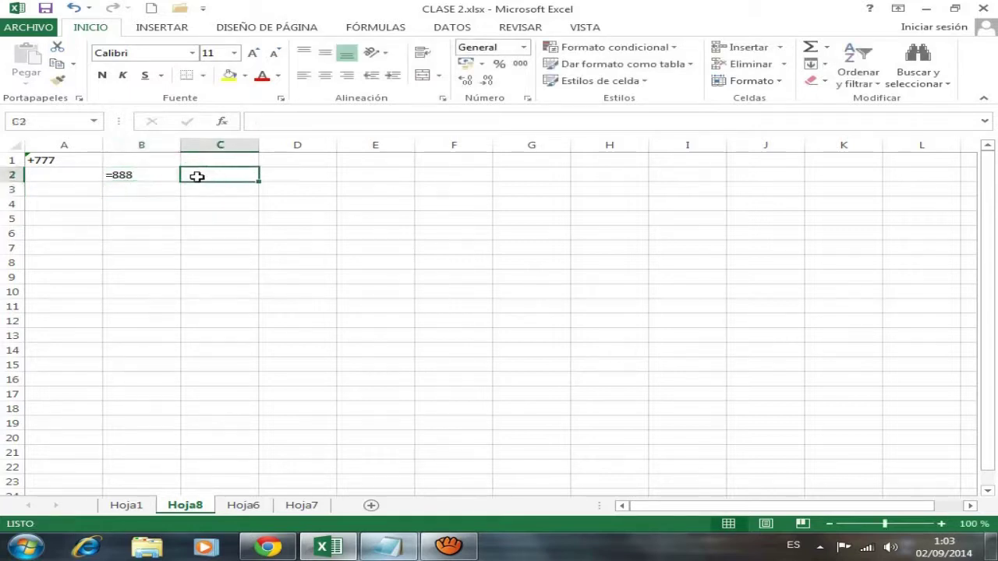
pyautogui.write("'")
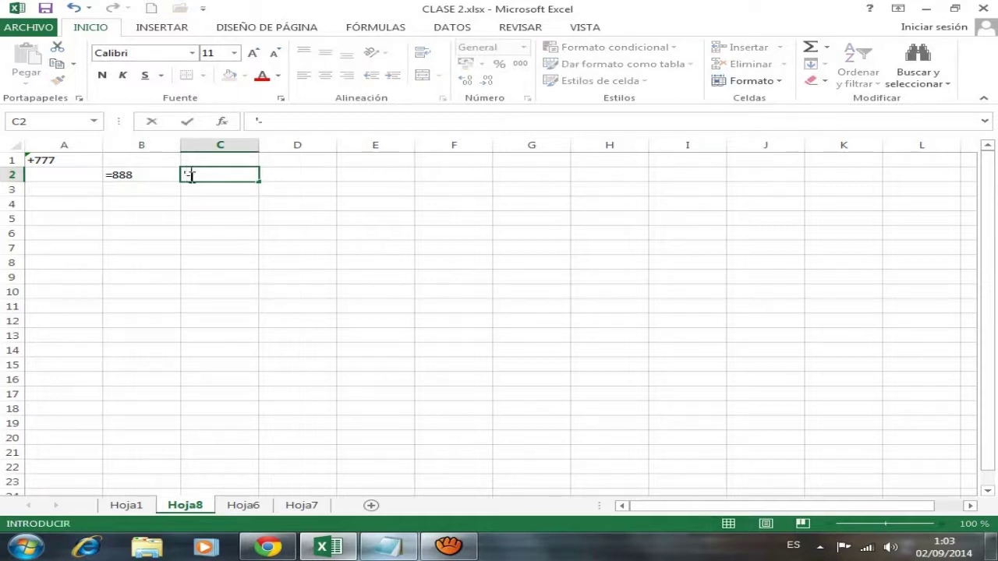
pyautogui.write('-99999')
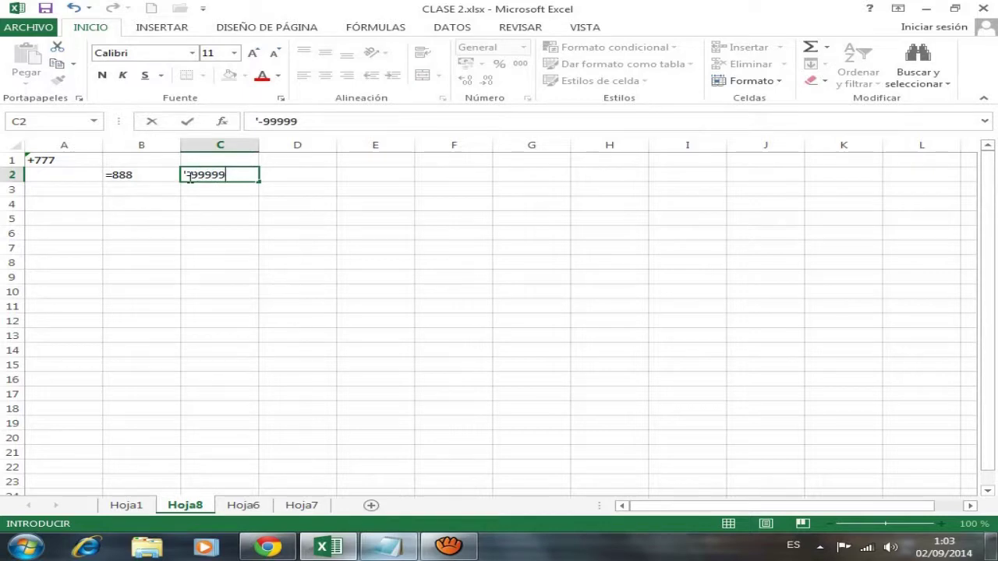
pyautogui.press('Return')
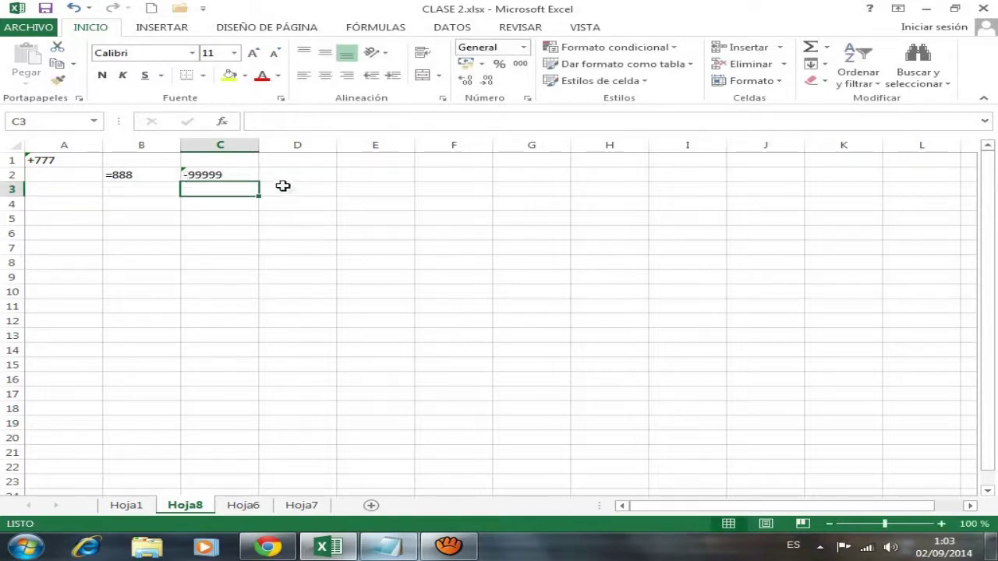
# - Inspect the stored contents of the labels in cells A1, B2 and C2
pyautogui.click(64, 159)
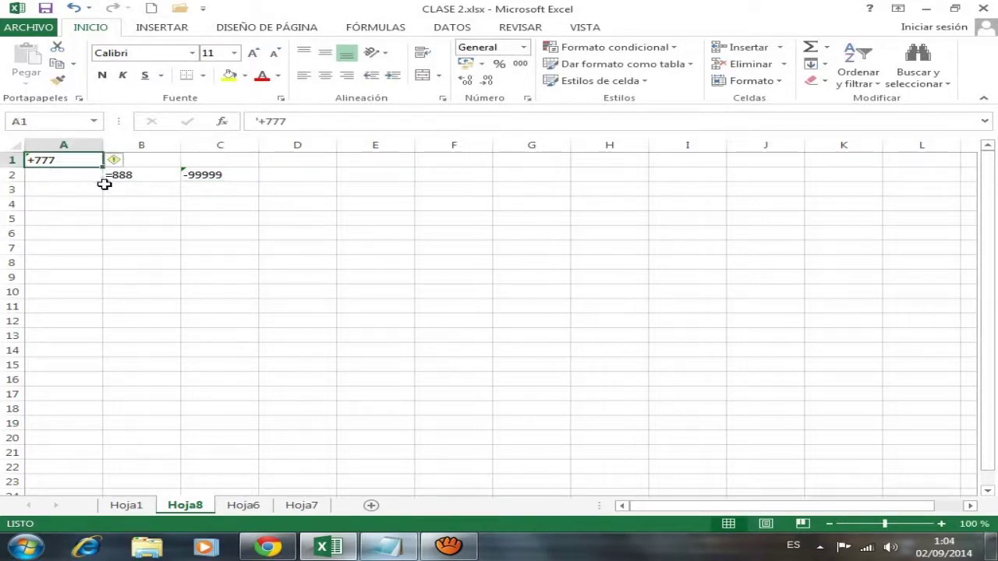
pyautogui.click(139, 179)
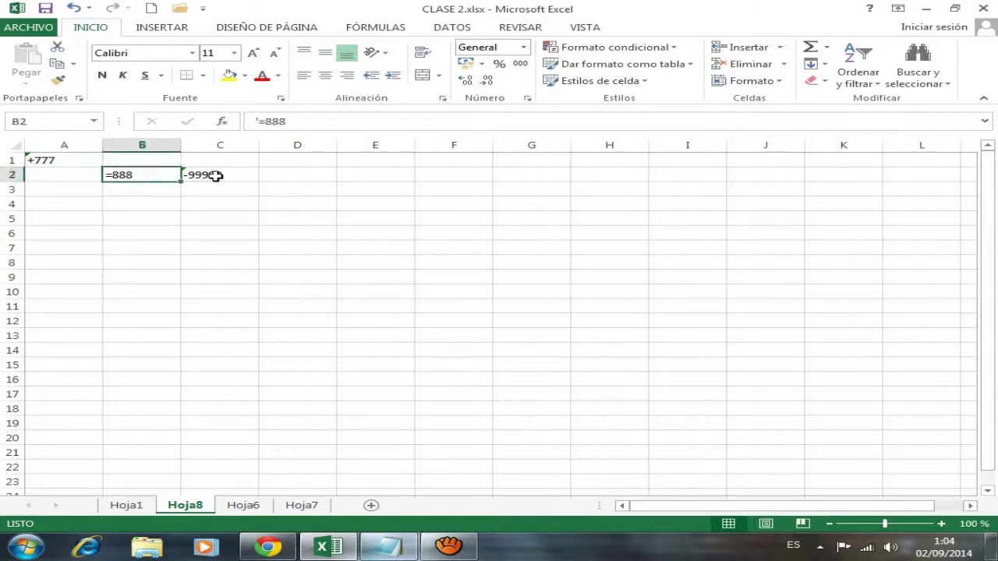
pyautogui.click(213, 176)
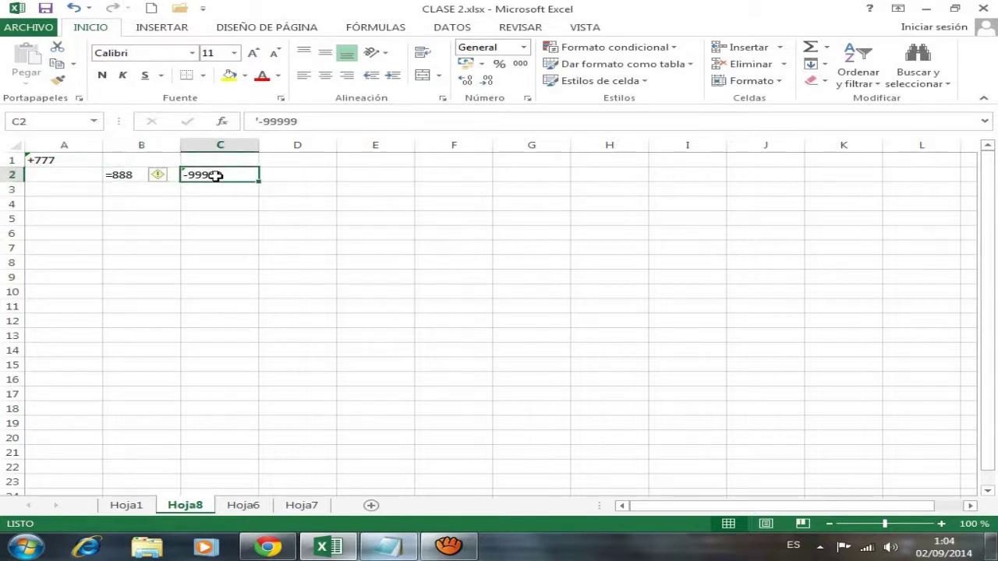
pyautogui.click(45, 160)
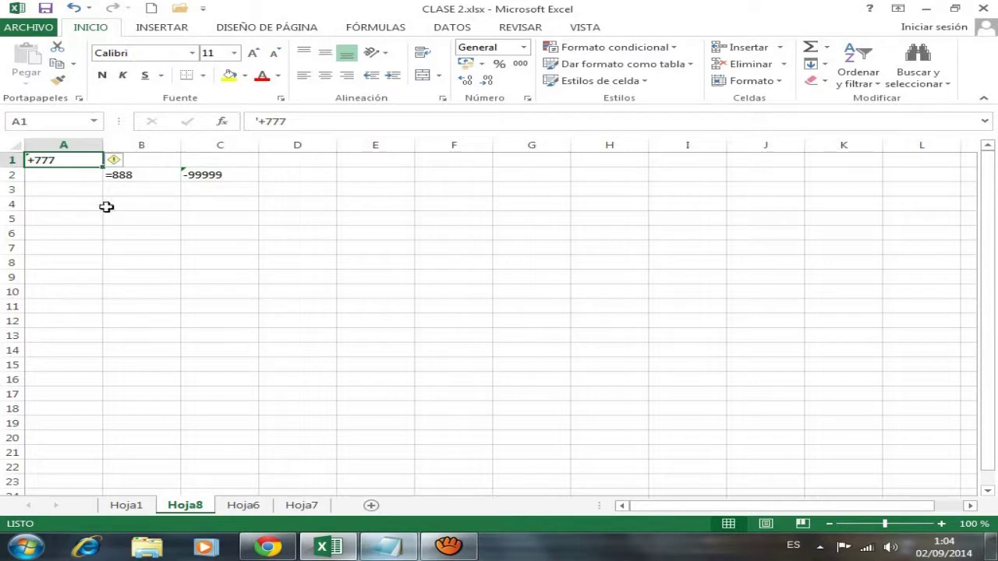
# - Switch to the Notepad notes and highlight section 5, FECHA Y HORA, with its full explanation
pyautogui.click(397, 549)
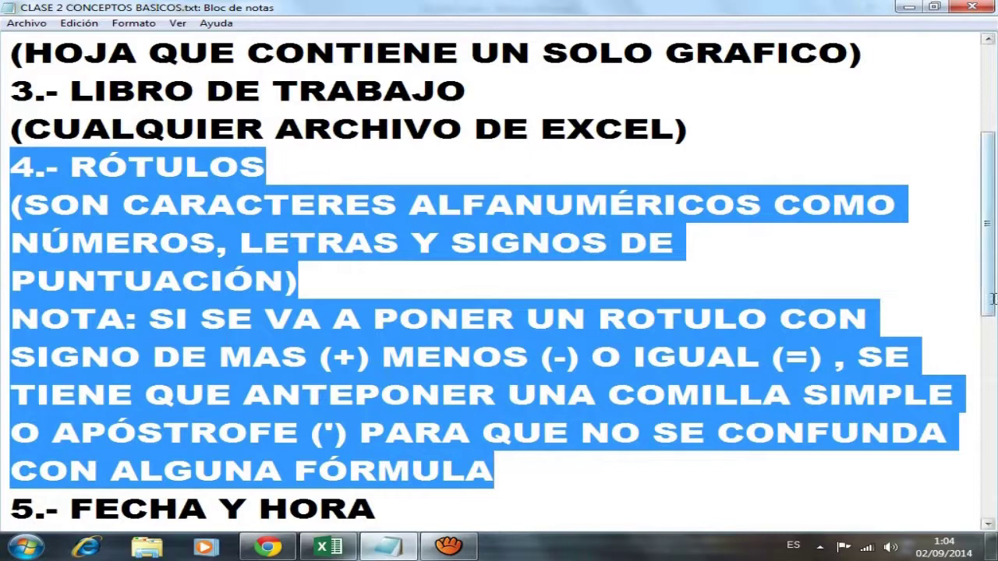
pyautogui.moveTo(990, 272); pyautogui.dragTo(995, 398)
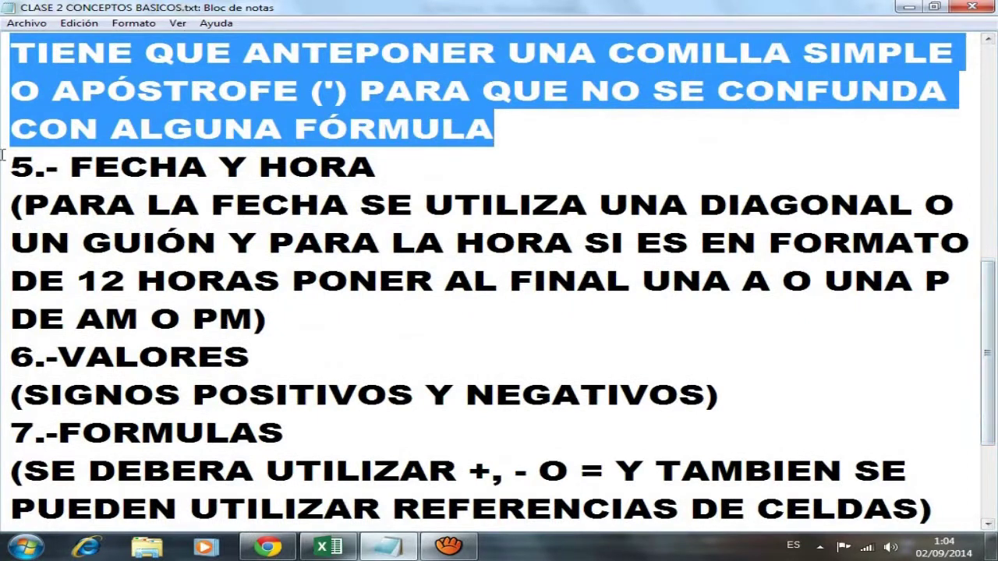
pyautogui.moveTo(12, 161); pyautogui.dragTo(368, 303)
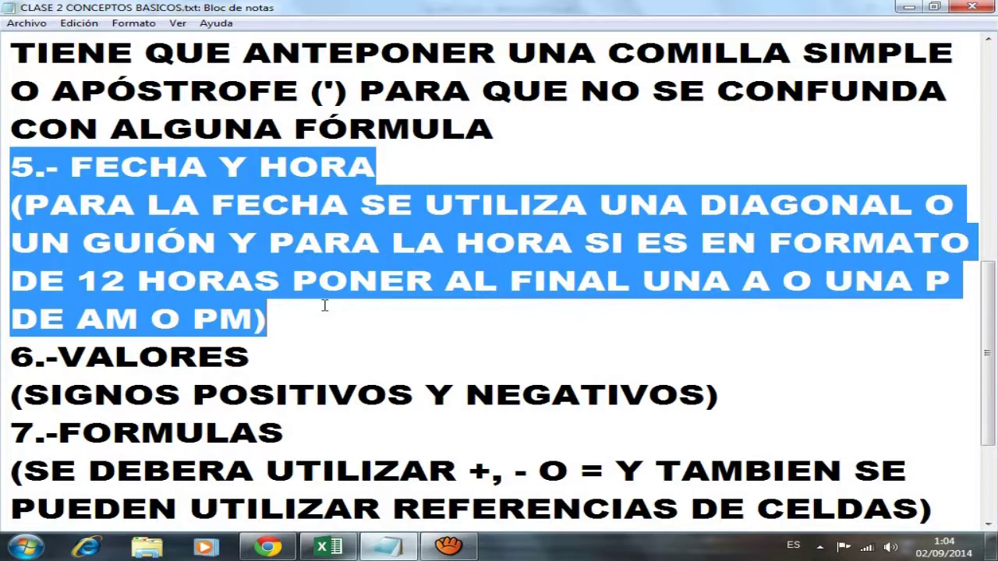
# - Return to the Excel workbook and clear the sample labels from cells C2, B2 and A1 on Hoja8
pyautogui.click(329, 546)
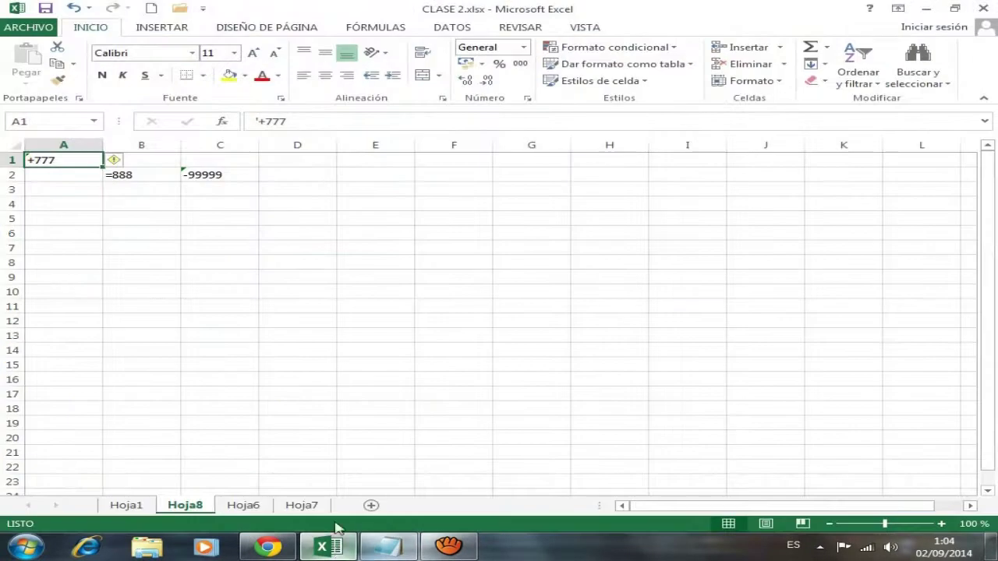
pyautogui.click(233, 175)
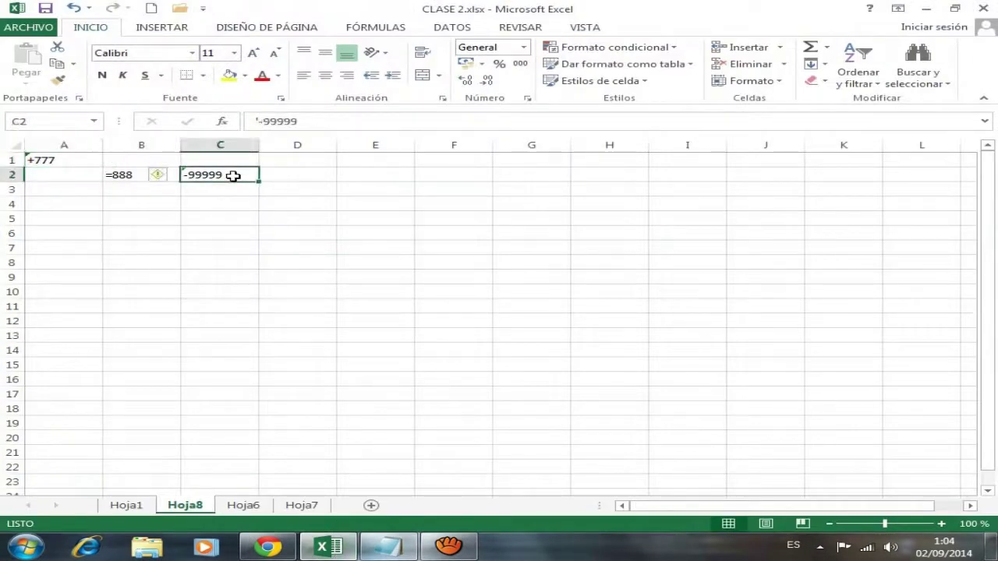
pyautogui.press('Delete')
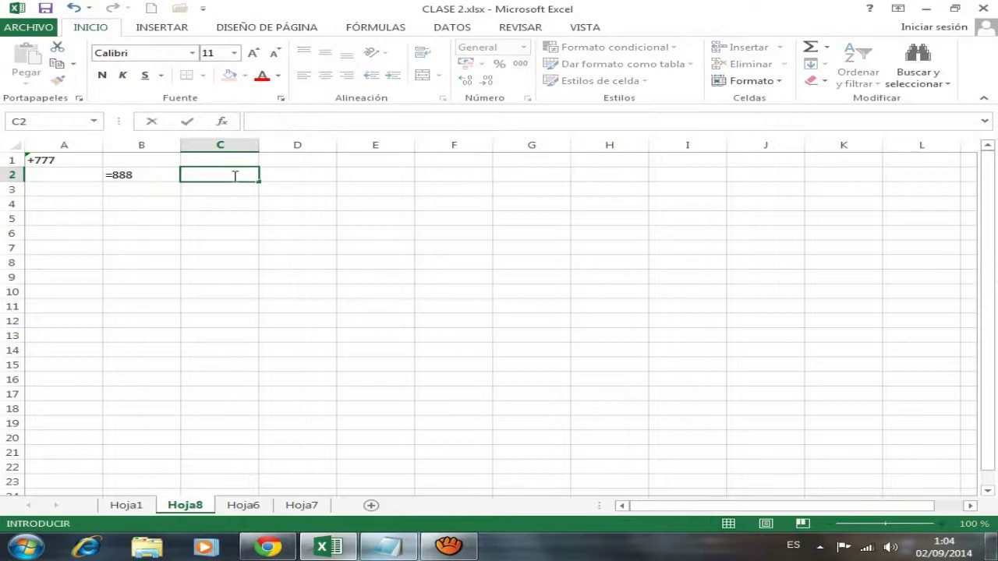
pyautogui.click(161, 173)
pyautogui.press('BackSpace')
pyautogui.click(51, 160)
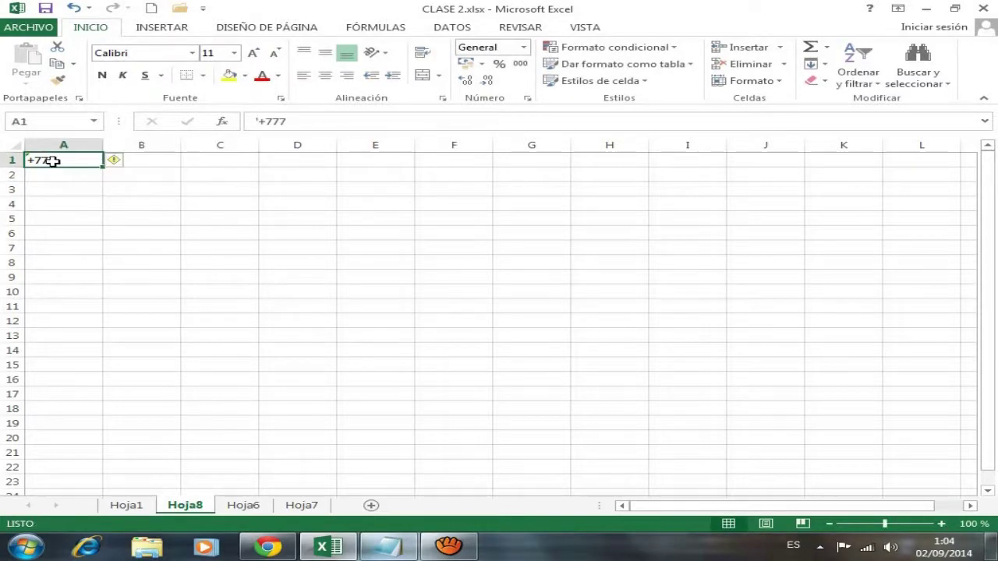
pyautogui.press('BackSpace')
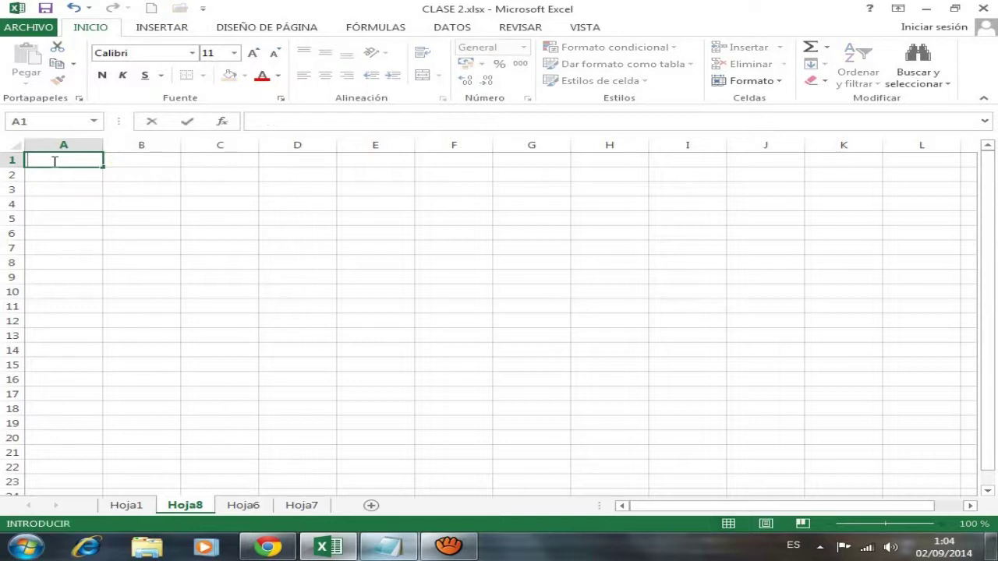
# - Enter the slash-separated date 03/05/1999 in cell B3 of Hoja8
pyautogui.click(131, 191)
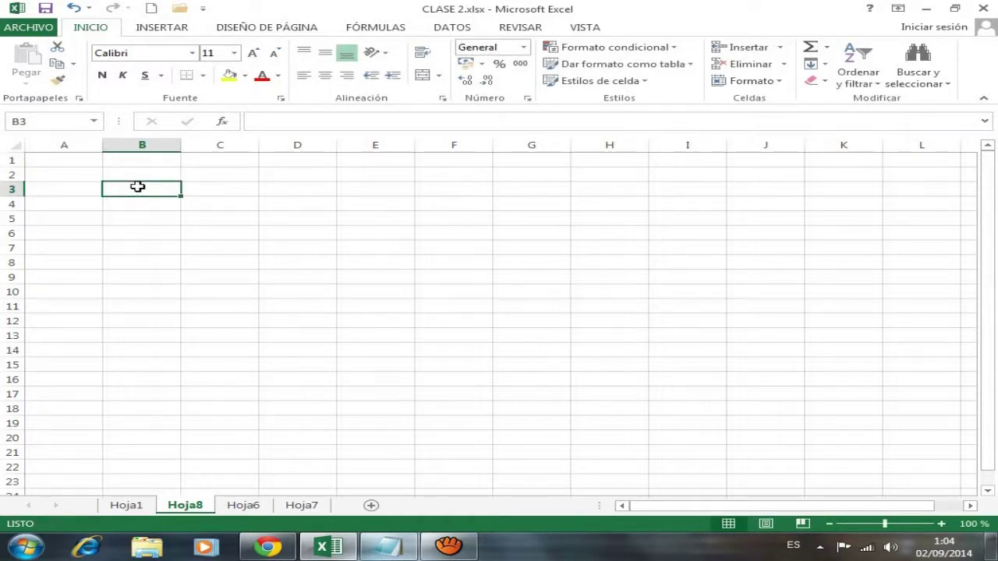
pyautogui.doubleClick(138, 187)
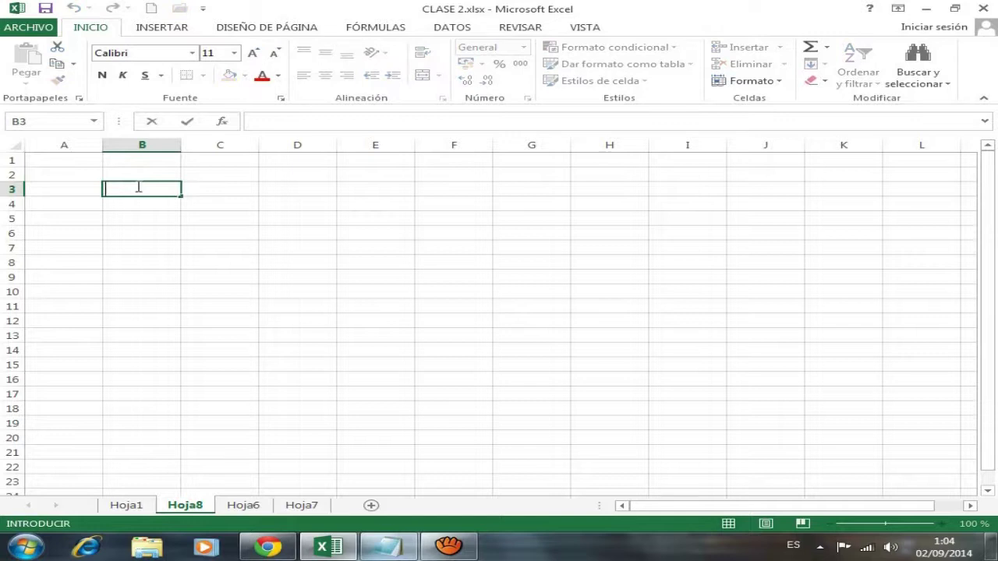
pyautogui.write('03/')
pyautogui.write('05')
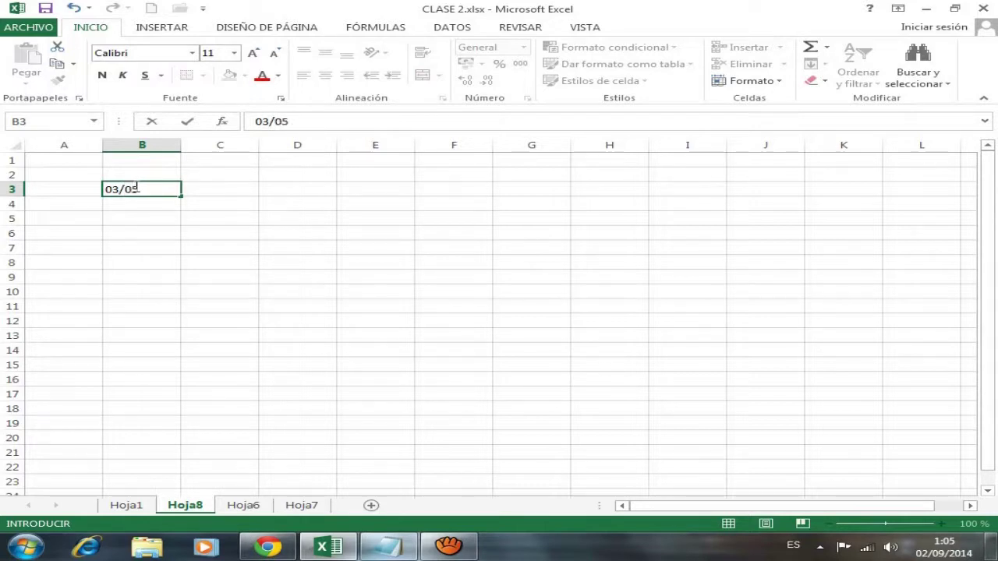
pyautogui.write('/1999')
pyautogui.press('Return')
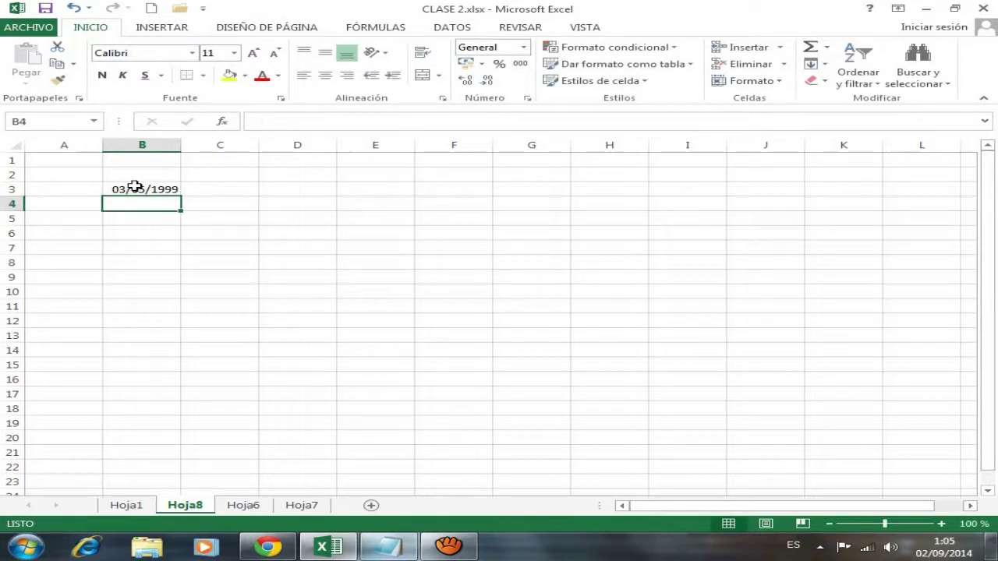
# - Enter the 12-hour morning time 09:00 A in cell C4
pyautogui.click(217, 203)
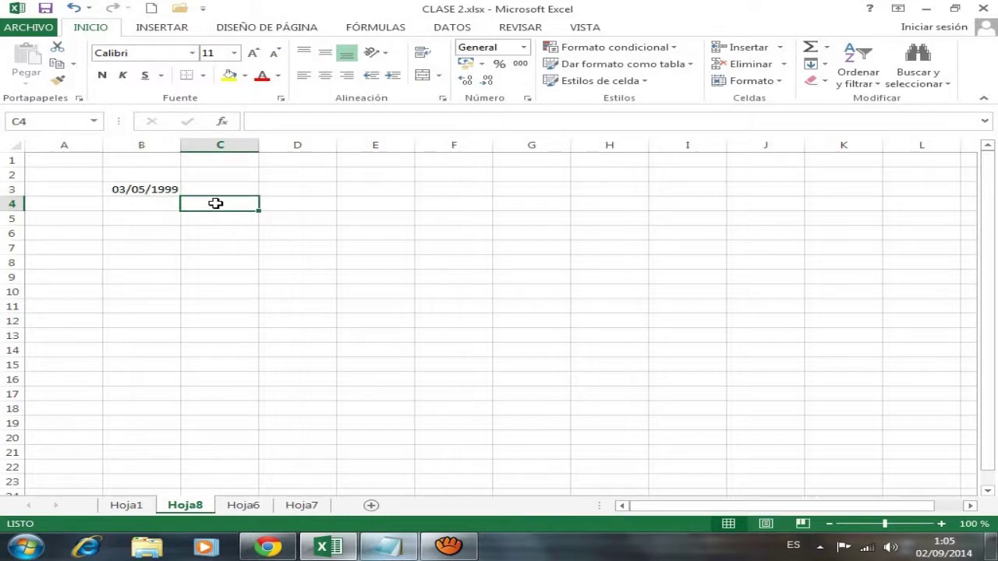
pyautogui.doubleClick(216, 204)
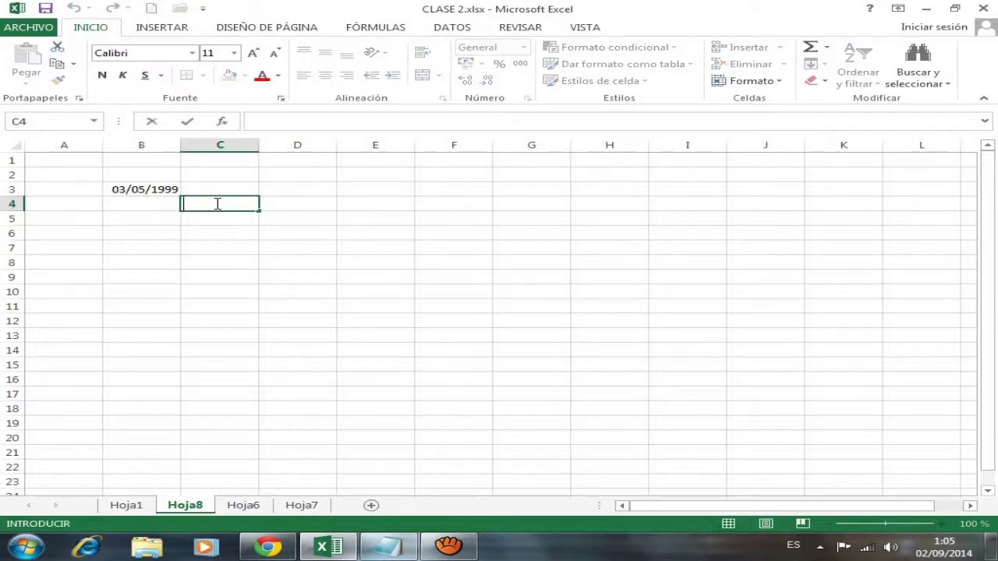
pyautogui.write('09')
pyautogui.write(':00')
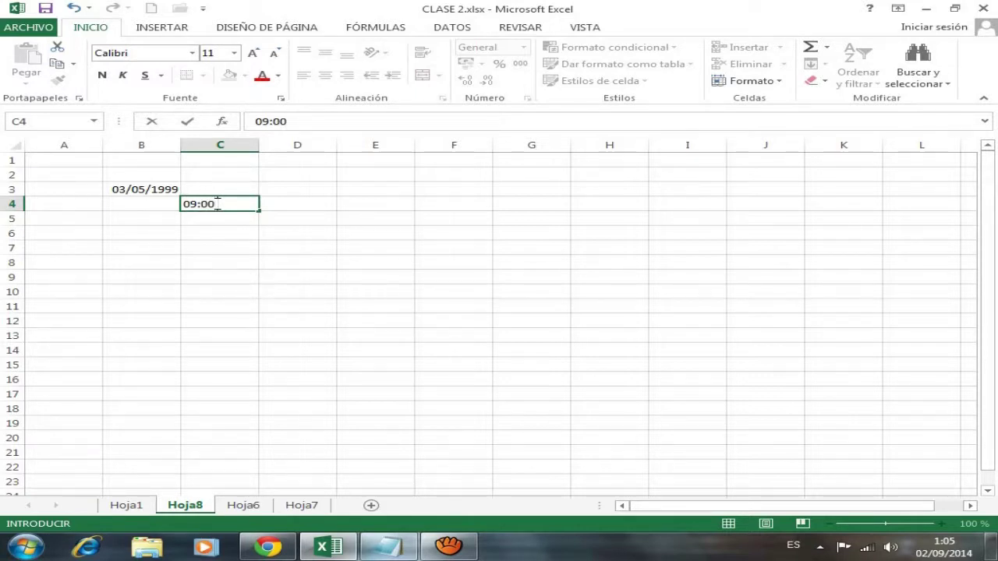
pyautogui.write(' A')
pyautogui.press('Return')
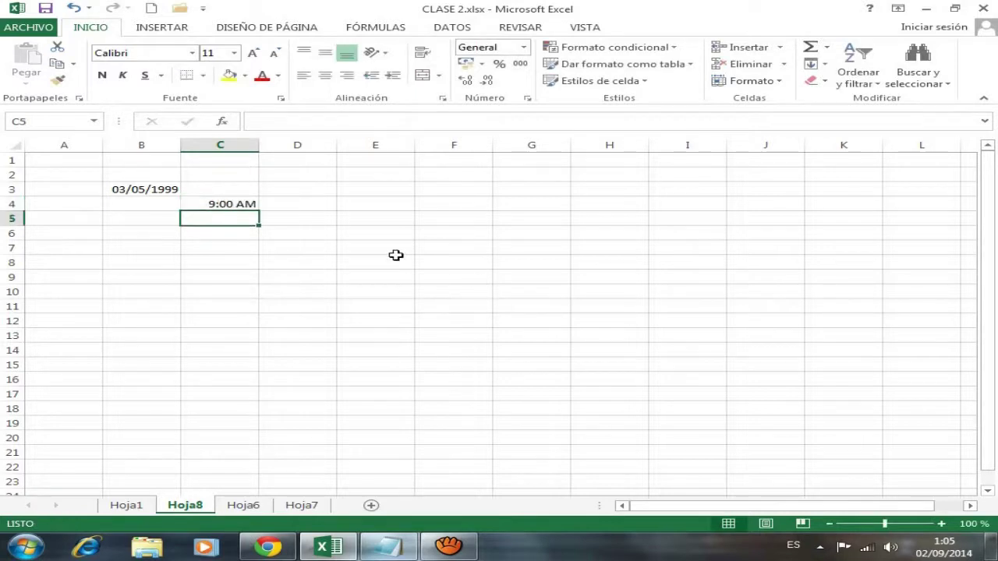
# - Enter the 12-hour evening time 11:34 P in cell C5
pyautogui.doubleClick(241, 219)
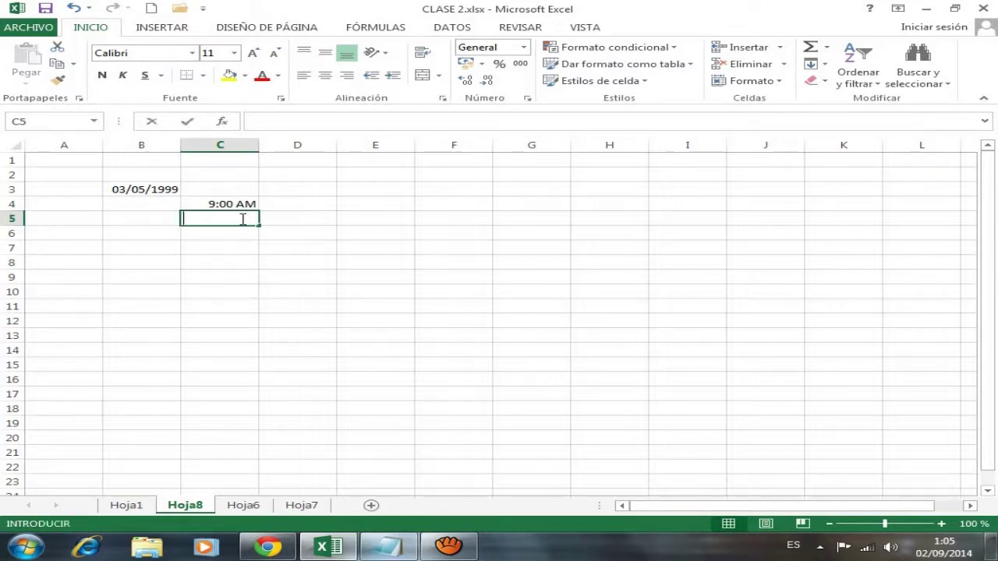
pyautogui.write('1')
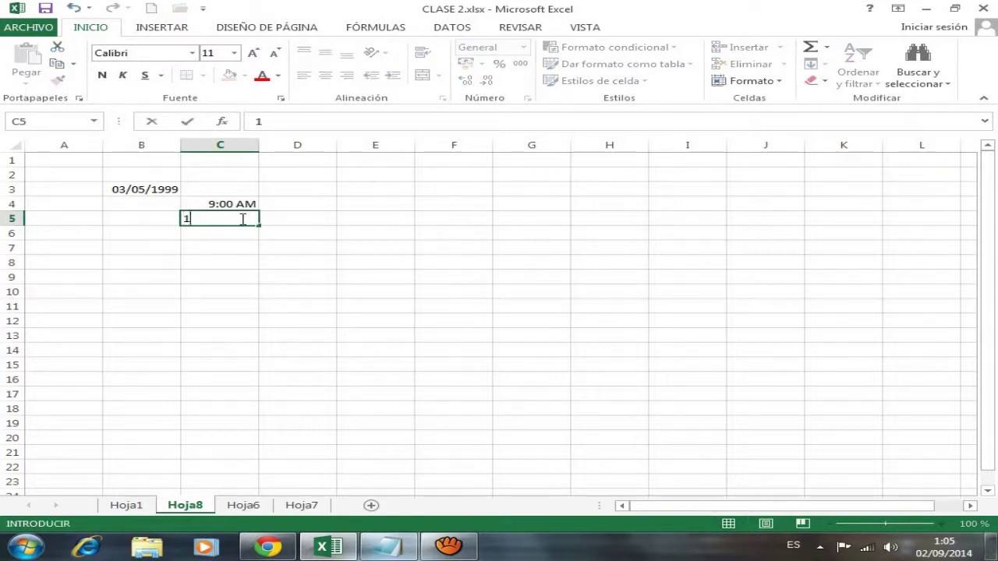
pyautogui.write('1:34')
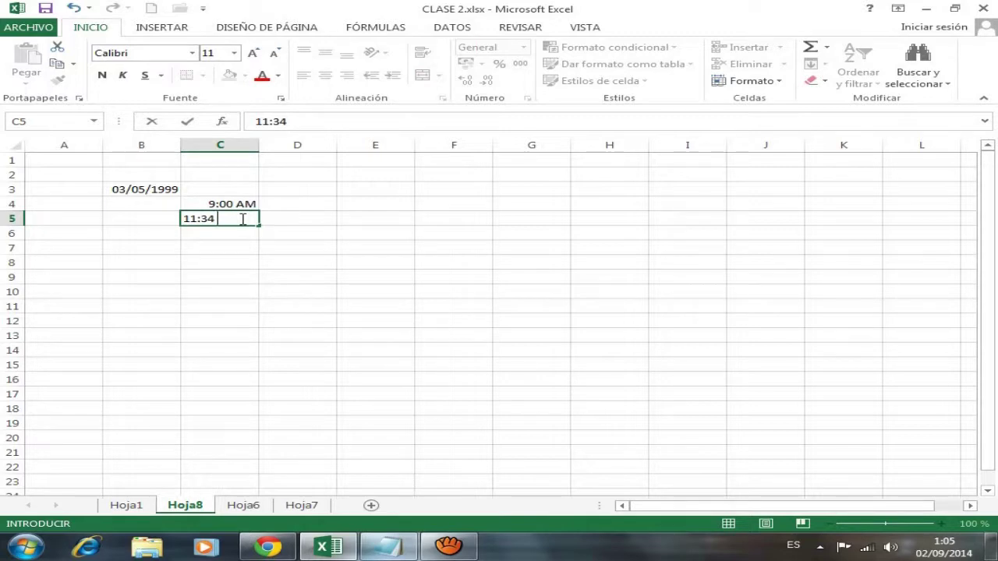
pyautogui.write(' P')
pyautogui.press('Return')
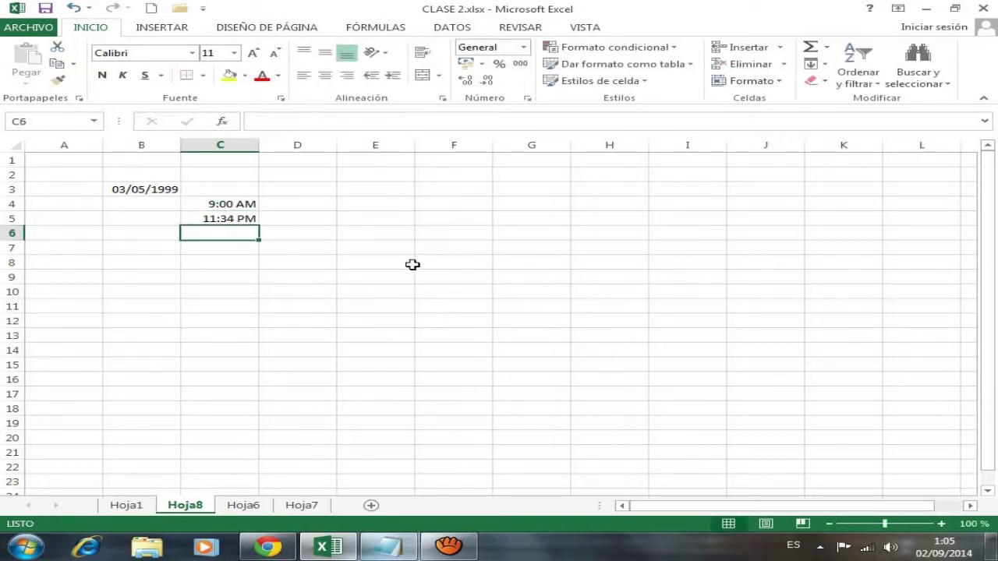
# - Inspect the stored contents of the two time cells, C5 and C4
pyautogui.click(298, 232)
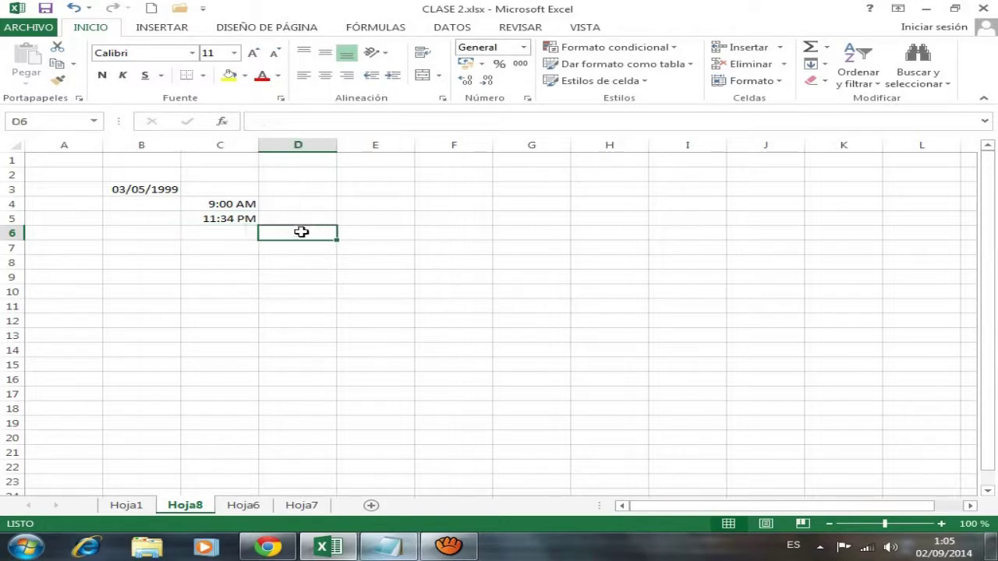
pyautogui.click(239, 231)
pyautogui.click(238, 218)
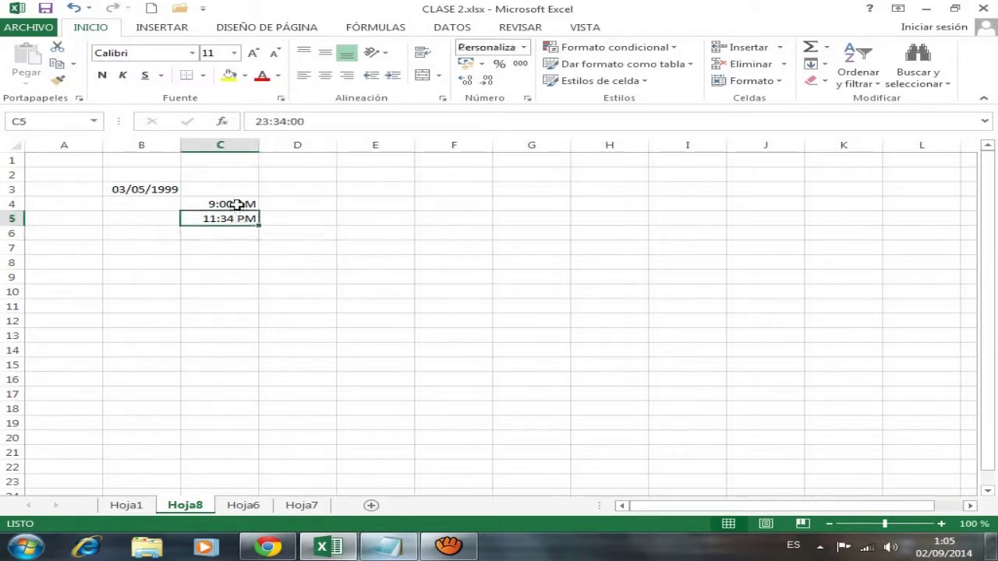
pyautogui.click(241, 203)
pyautogui.click(304, 205)
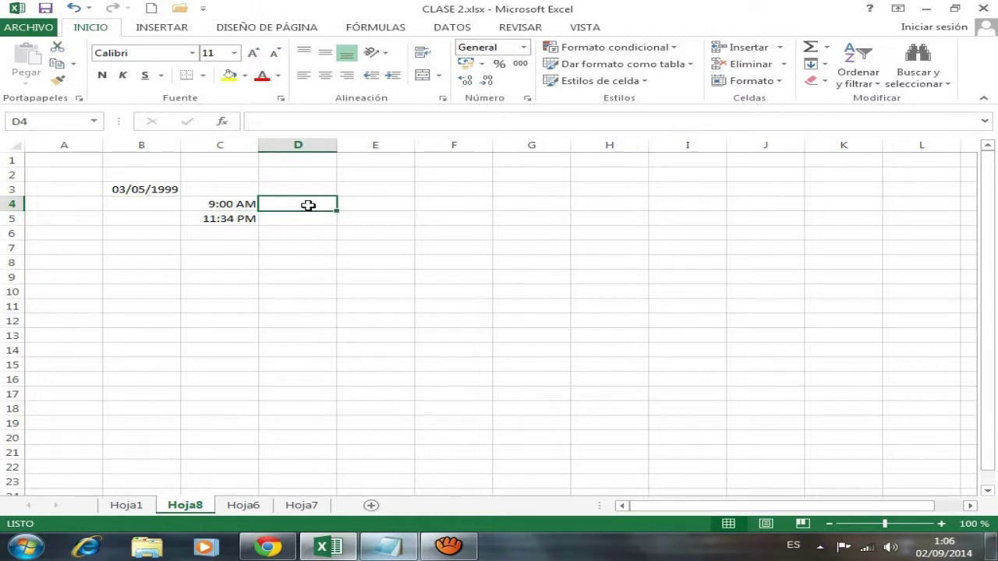
# - Switch to the Notepad notes and highlight section 6, VALORES, with its explanation about positive and negative signs
pyautogui.moveTo(382, 554)
pyautogui.click(388, 499)
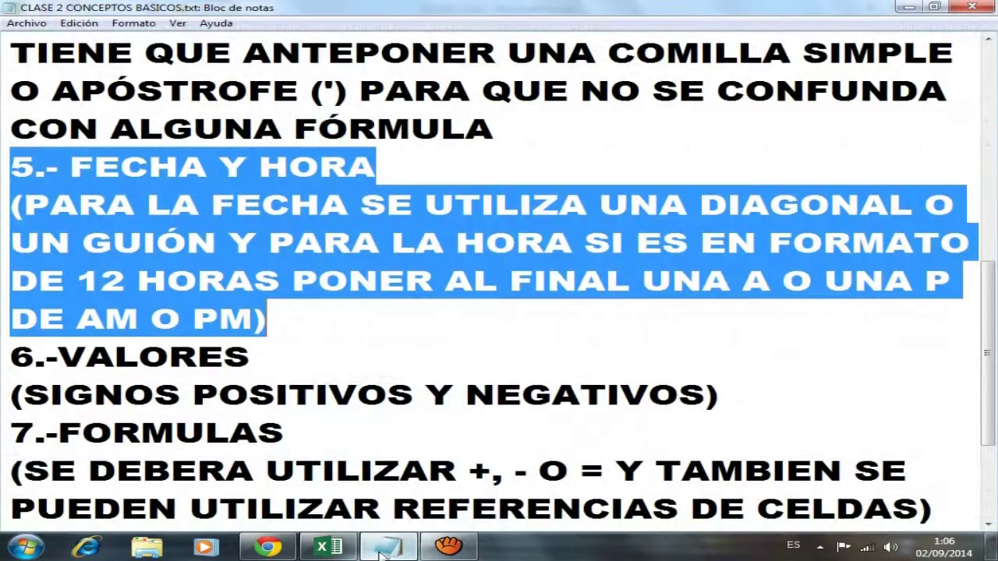
pyautogui.moveTo(991, 265); pyautogui.dragTo(995, 346)
pyautogui.moveTo(10, 204); pyautogui.dragTo(521, 248)
pyautogui.moveTo(595, 257); pyautogui.dragTo(729, 258)
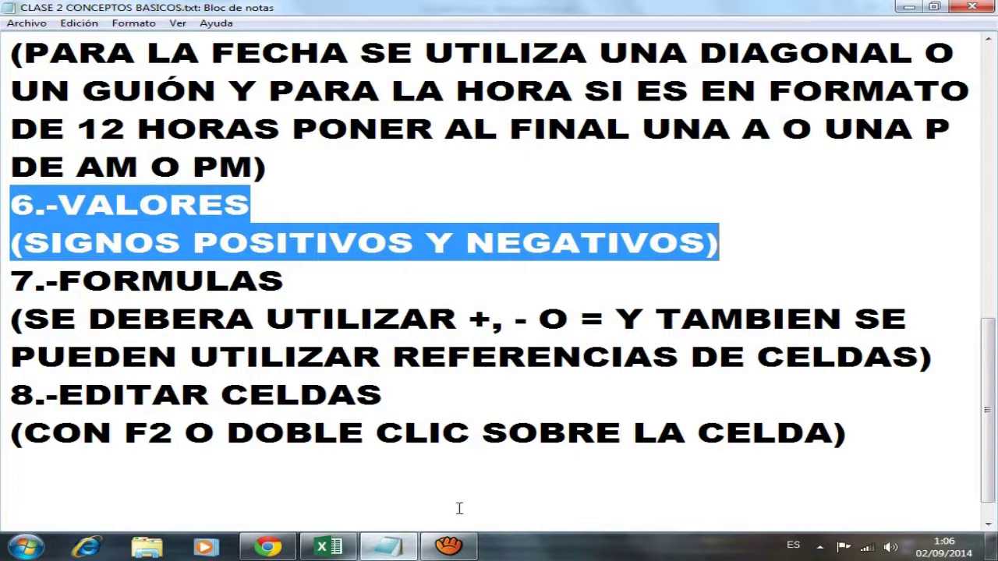
# - Return to the Excel workbook and clear the sample times from C5 and C4 and the sample date from B3
pyautogui.moveTo(396, 552)
pyautogui.click(328, 547)
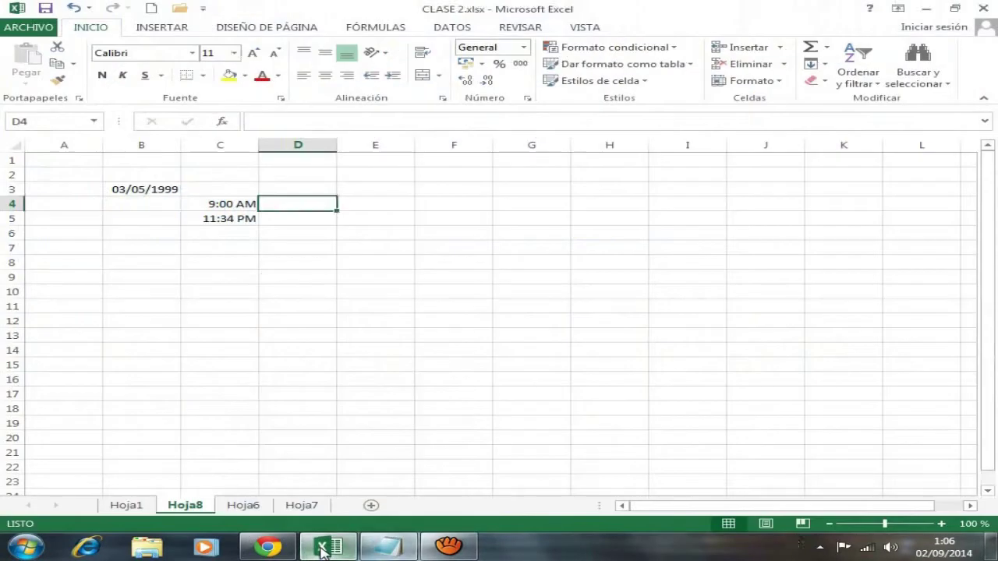
pyautogui.click(244, 220)
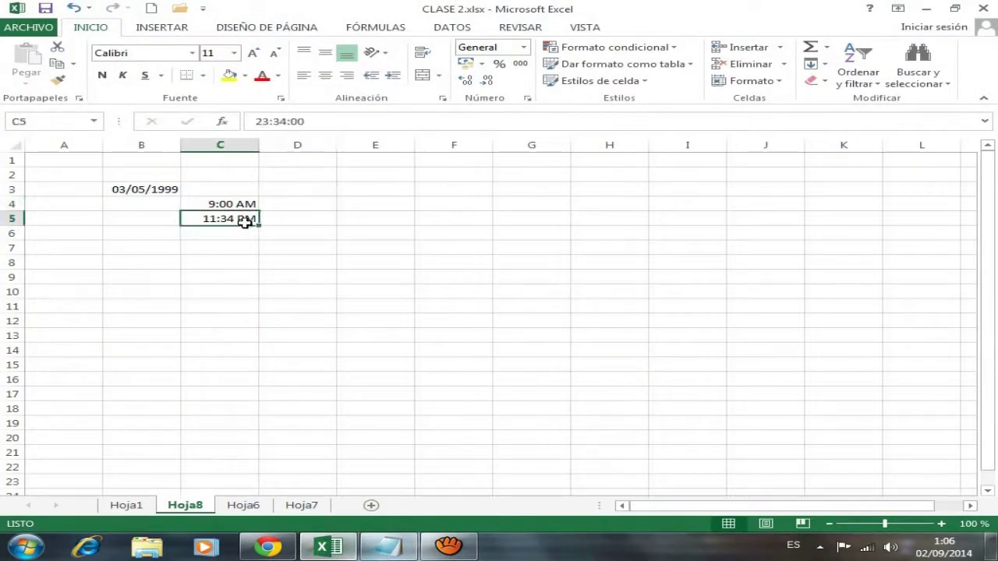
pyautogui.press('BackSpace')
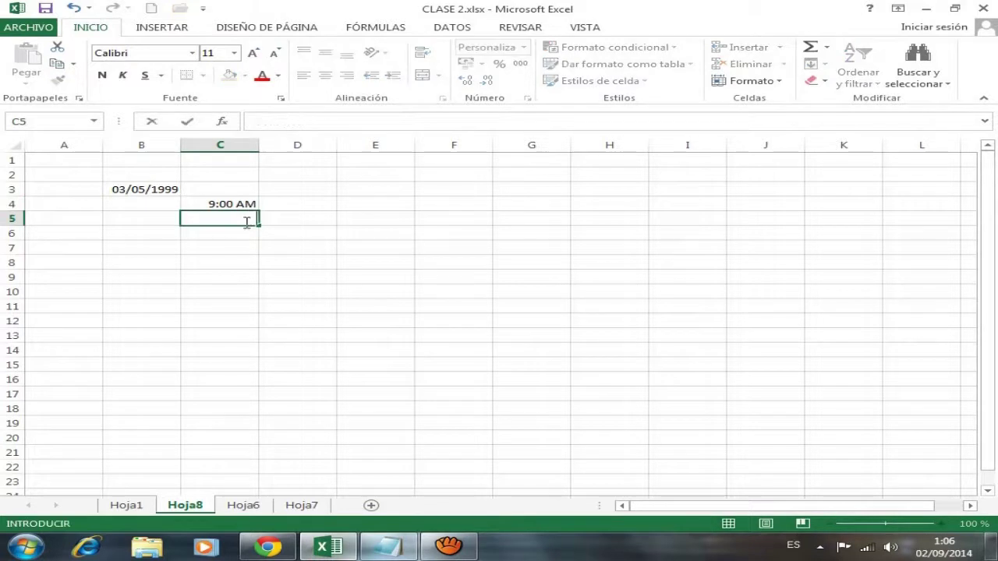
pyautogui.click(238, 204)
pyautogui.press('BackSpace')
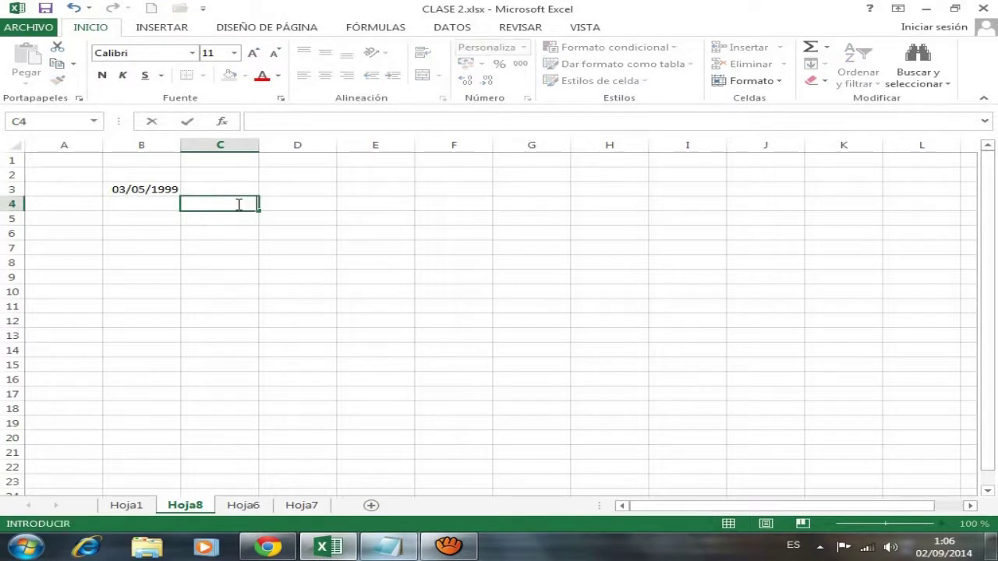
pyautogui.click(158, 191)
pyautogui.press('BackSpace')
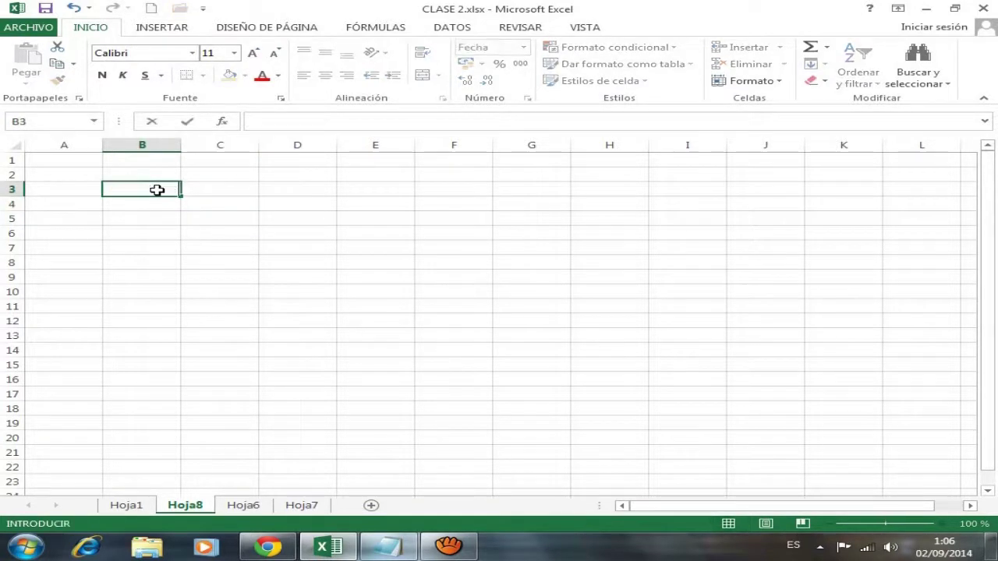
# - Enter the signed values -500 in cell C3 and +300 in cell D4
pyautogui.click(205, 186)
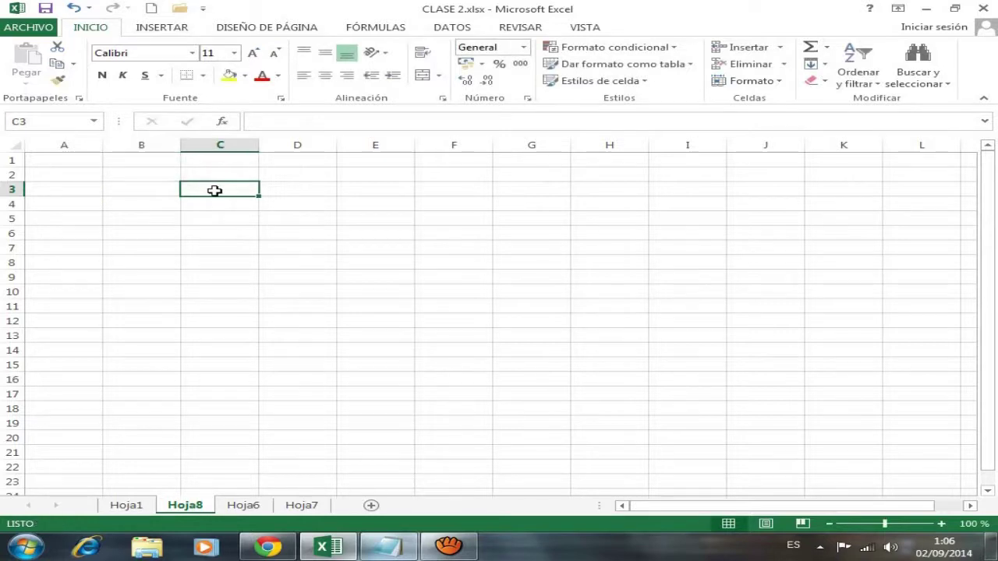
pyautogui.press('BackSpace')
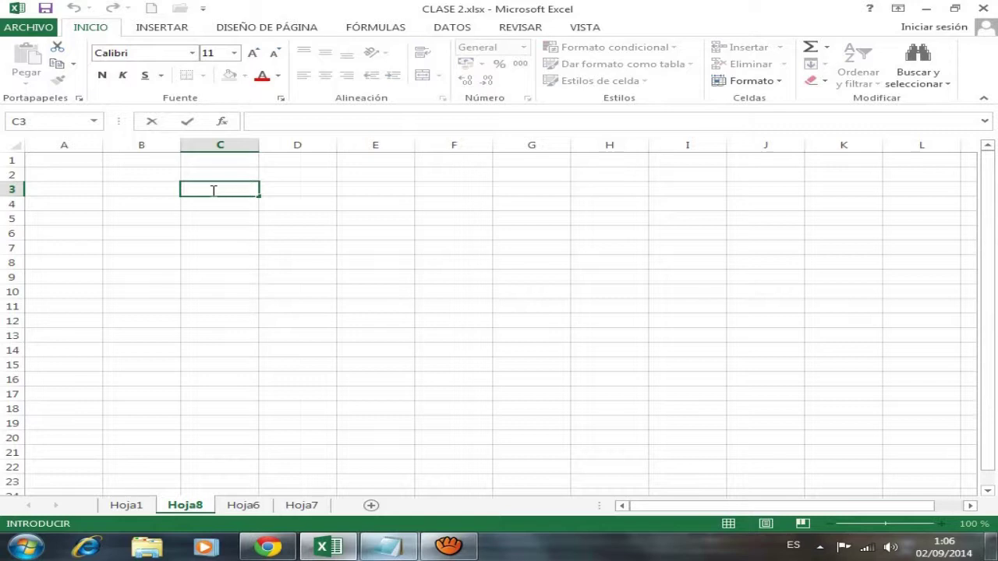
pyautogui.write('-')
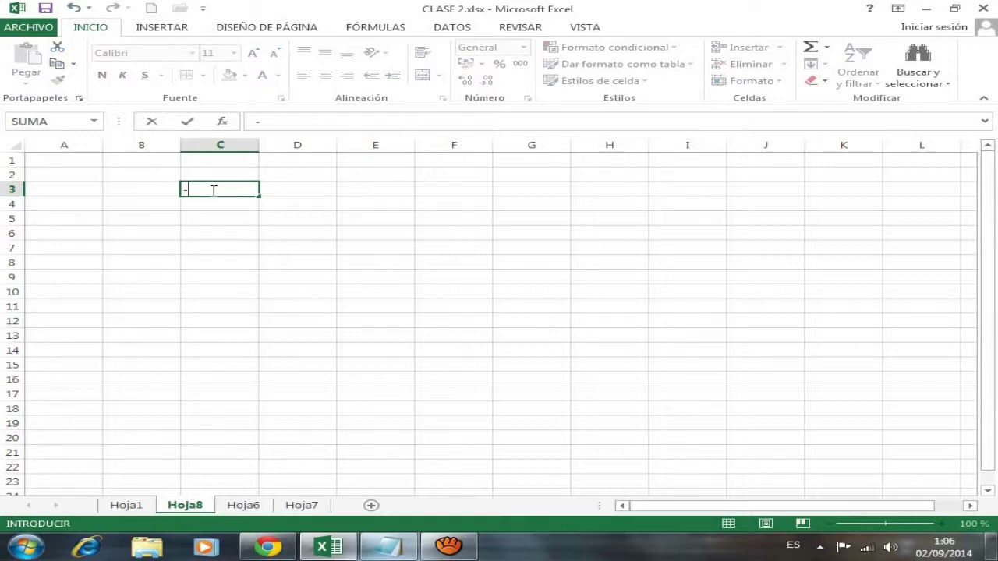
pyautogui.write('500')
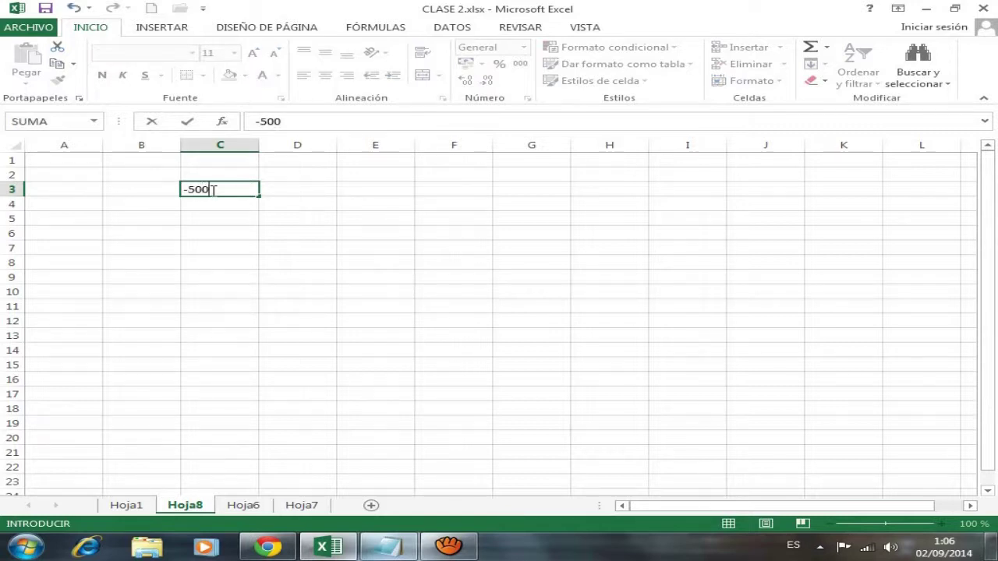
pyautogui.click(312, 205)
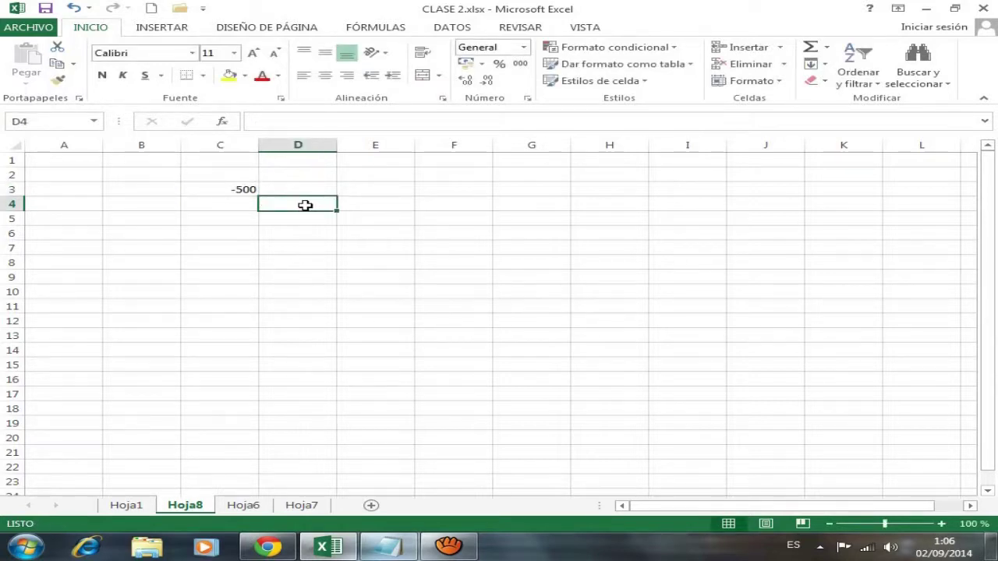
pyautogui.write('+')
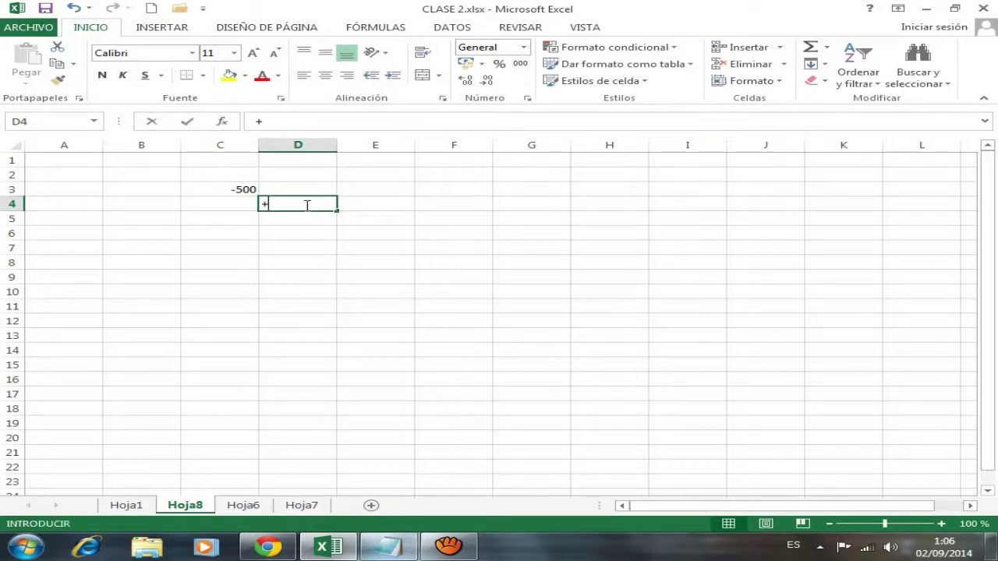
pyautogui.write('300')
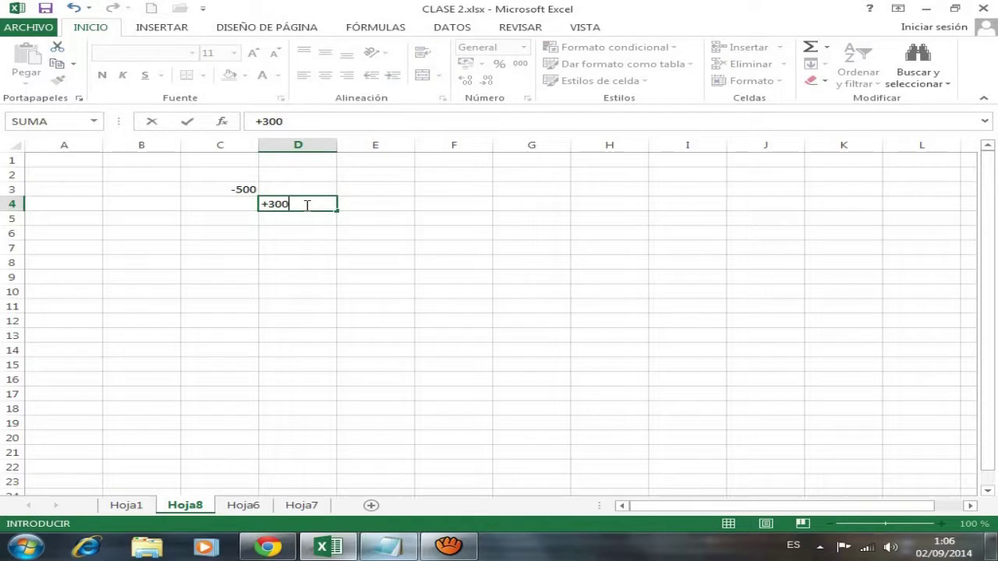
pyautogui.press('Return')
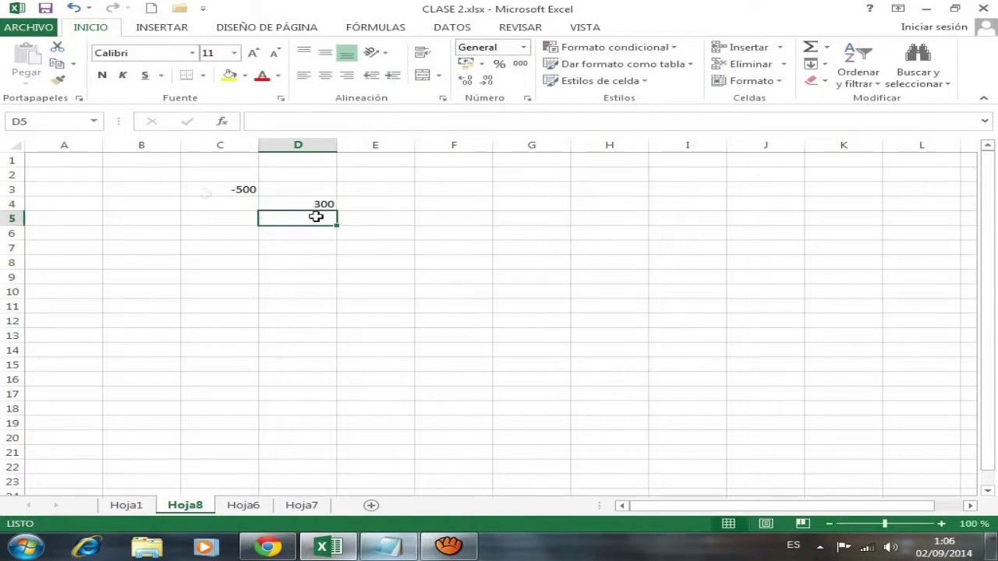
# - Compare the stored contents of the negative value in C3 and the positive value in D4
pyautogui.click(239, 192)
pyautogui.click(273, 200)
pyautogui.moveTo(324, 210); pyautogui.dragTo(302, 207)
pyautogui.click(244, 189)
pyautogui.click(314, 206)
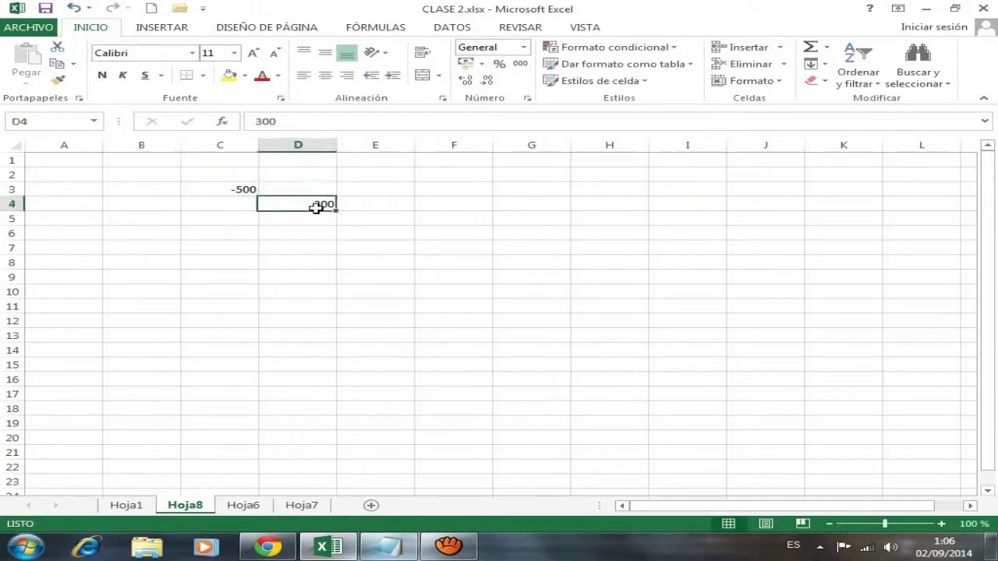
# - Enter the negative value -7000 in cell E6 and reselect that cell
pyautogui.click(380, 234)
pyautogui.write('-')
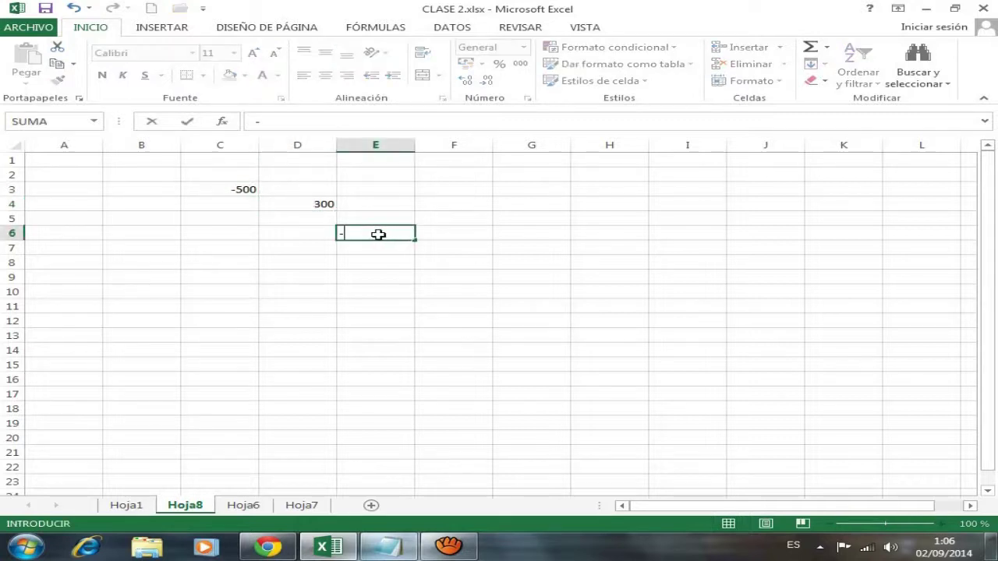
pyautogui.write('7000')
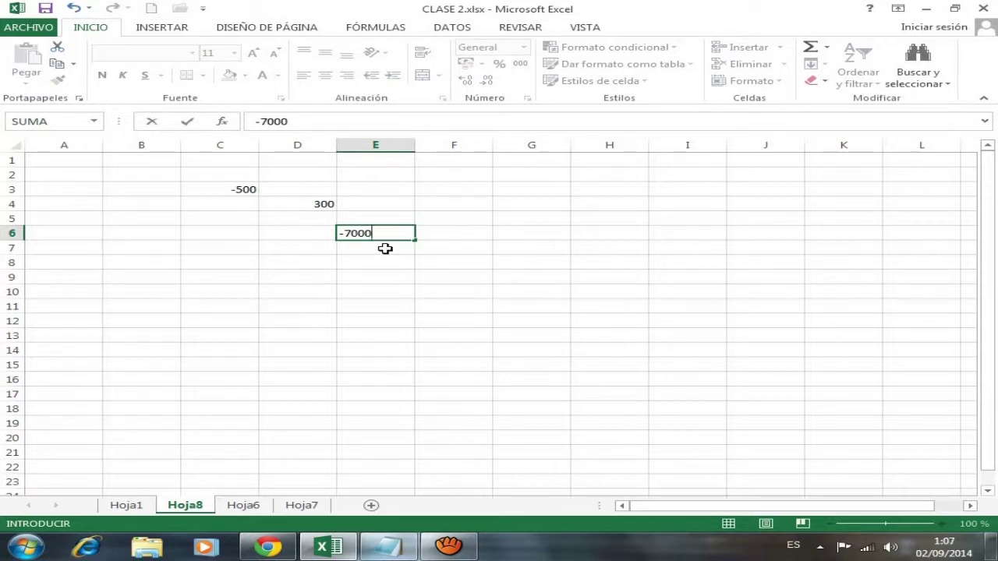
pyautogui.click(385, 249)
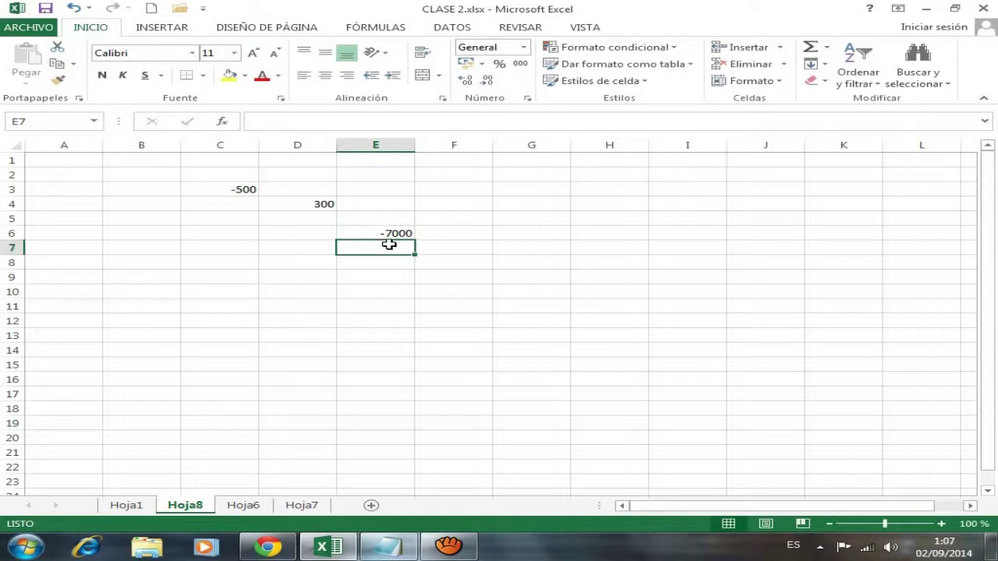
pyautogui.click(387, 230)
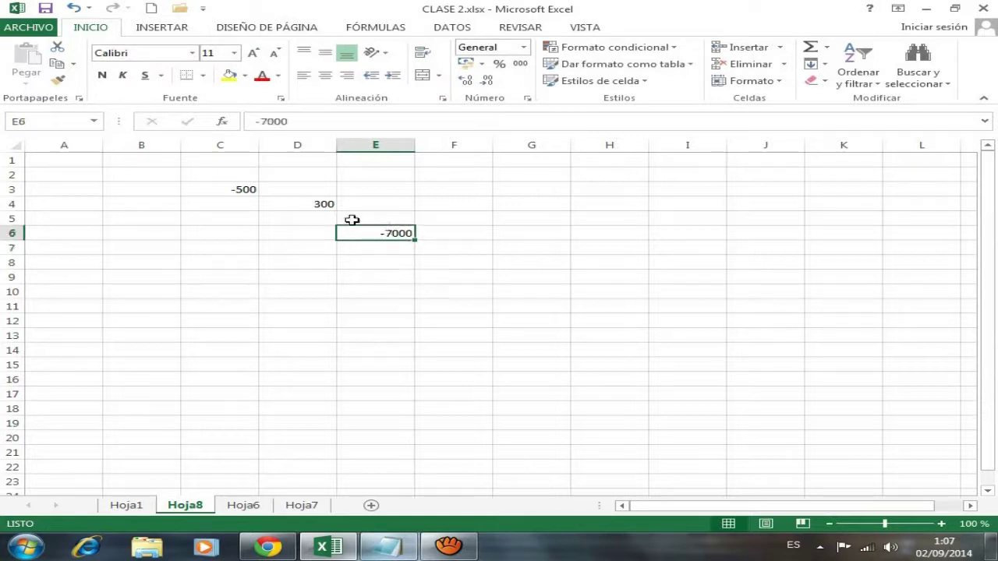
# - Check the values in C3 and D4, then switch to the Notepad class notes and highlight section 7 on formulas
pyautogui.click(229, 189)
pyautogui.click(302, 206)
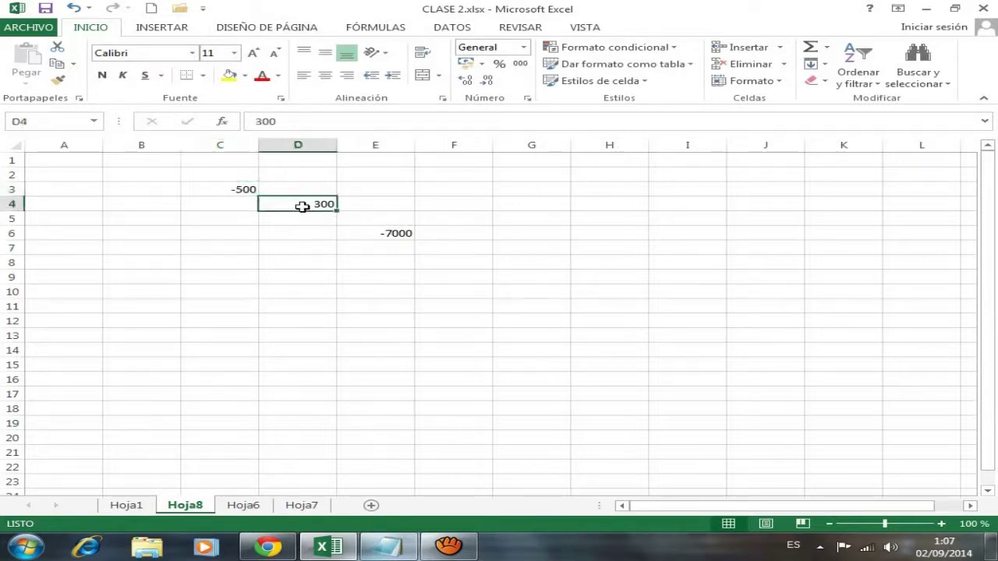
pyautogui.click(397, 550)
pyautogui.moveTo(11, 282); pyautogui.dragTo(929, 359)
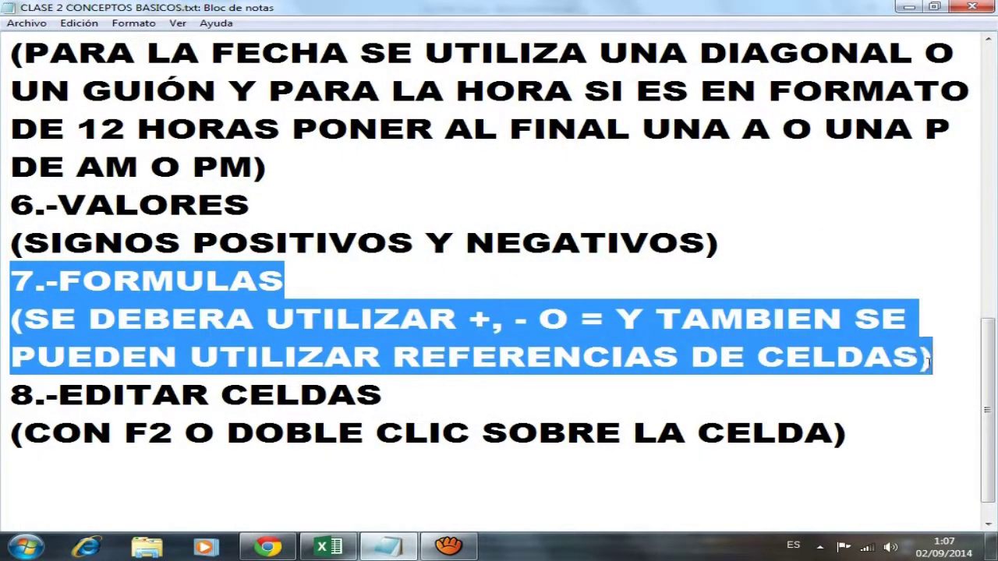
pyautogui.moveTo(991, 368); pyautogui.dragTo(992, 383)
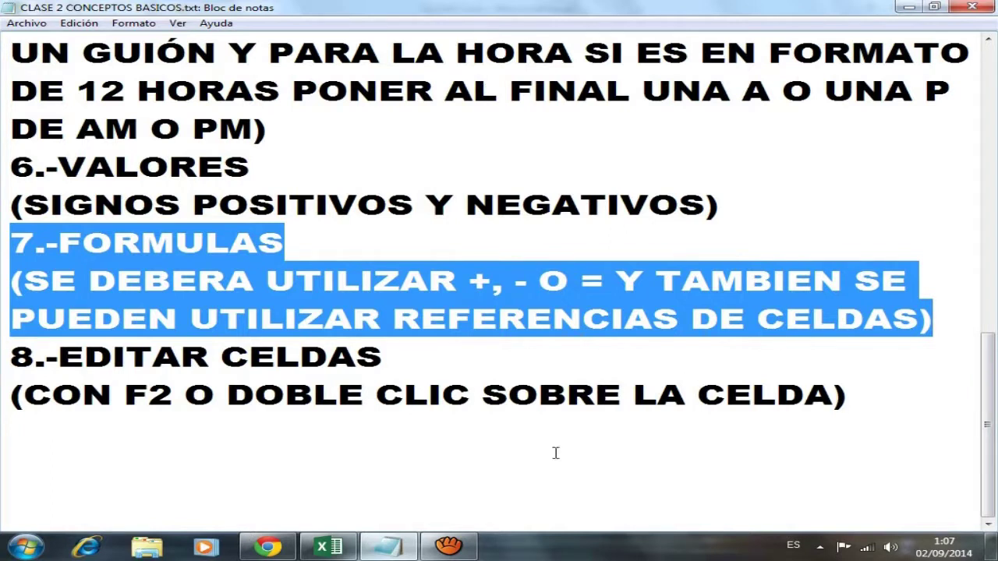
# - Return to the Excel workbook and clear the sample values from cells E6, D4 and C3
pyautogui.click(330, 546)
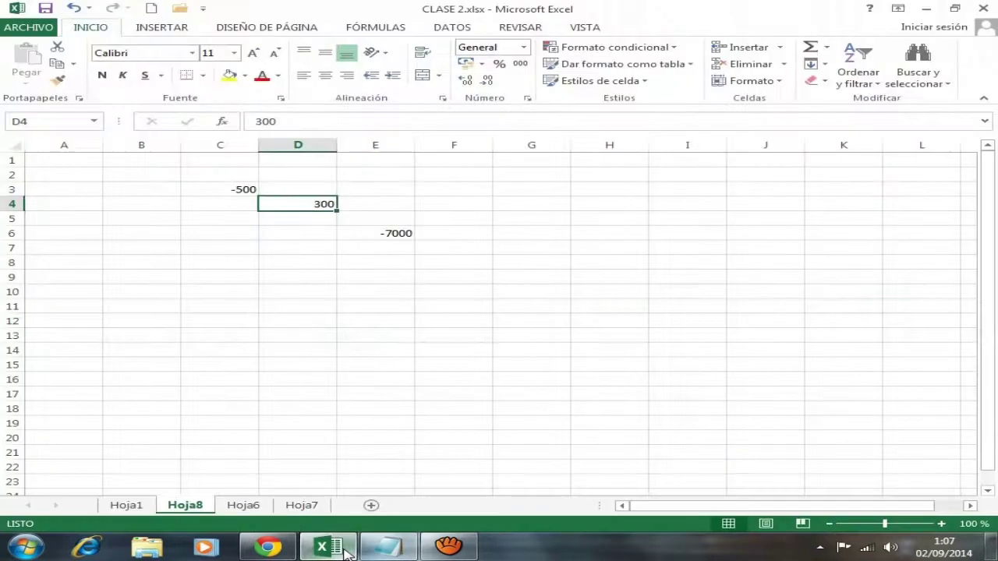
pyautogui.click(397, 232)
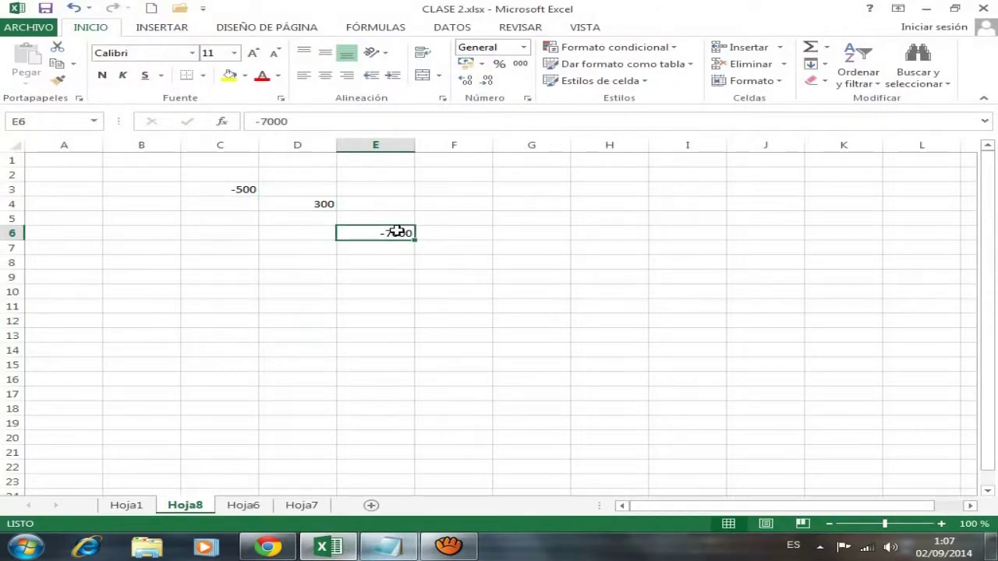
pyautogui.click(322, 204)
pyautogui.press('Delete')
pyautogui.click(237, 192)
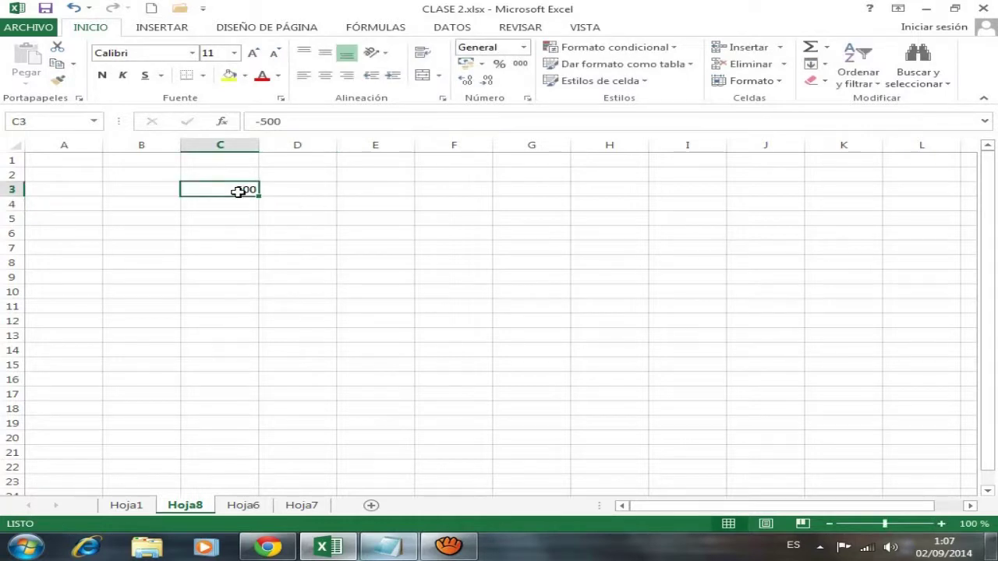
pyautogui.press('BackSpace')
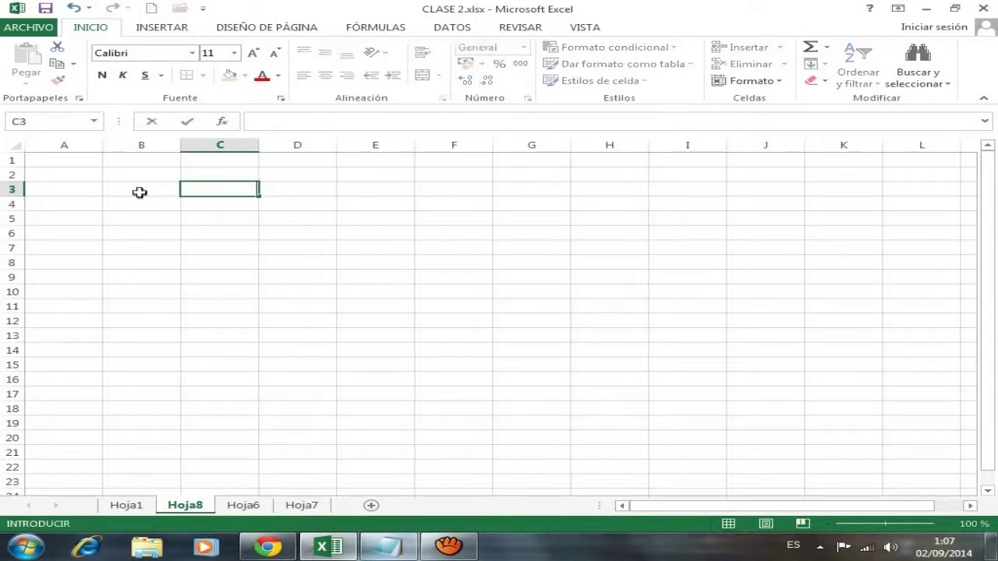
# - Try entering 7000 in cell B3, check how it is stored, and clear the entry
pyautogui.click(140, 191)
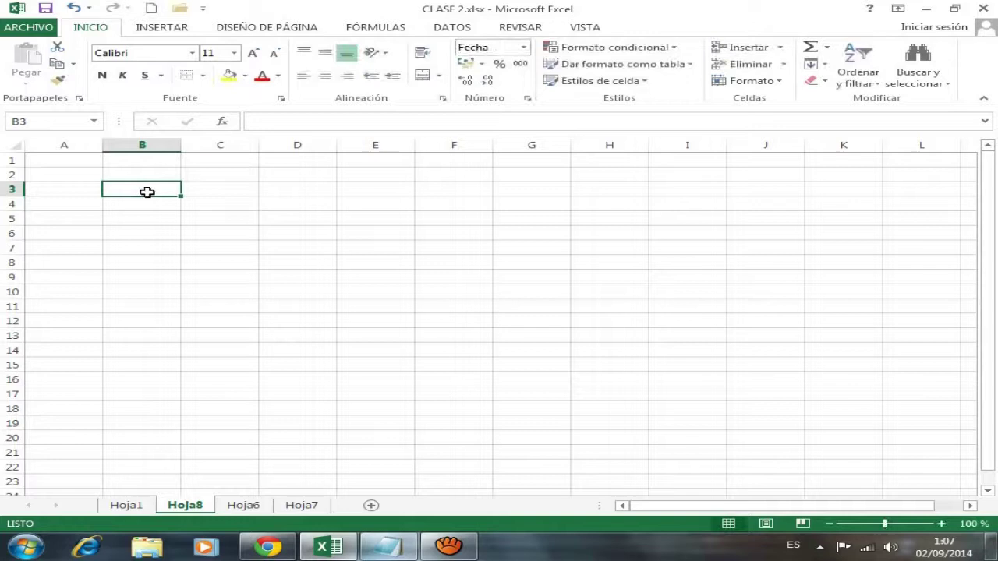
pyautogui.click(191, 199)
pyautogui.click(166, 192)
pyautogui.write('7000')
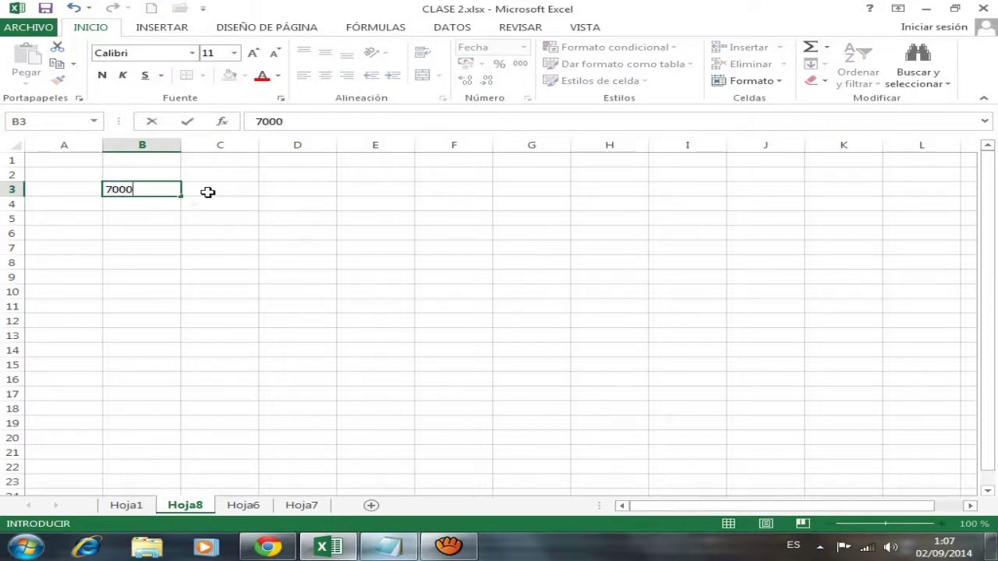
pyautogui.click(208, 193)
pyautogui.click(156, 191)
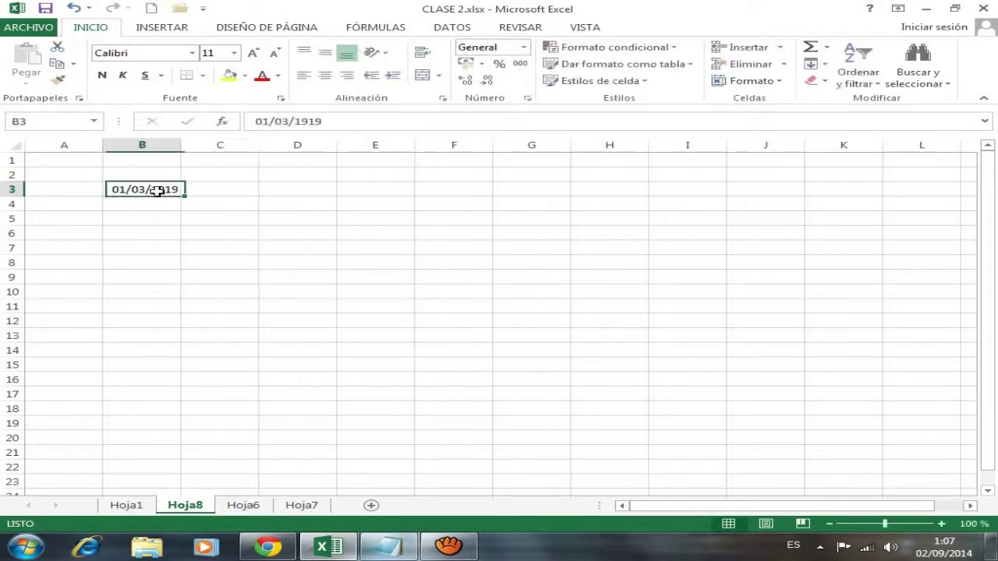
pyautogui.press('BackSpace')
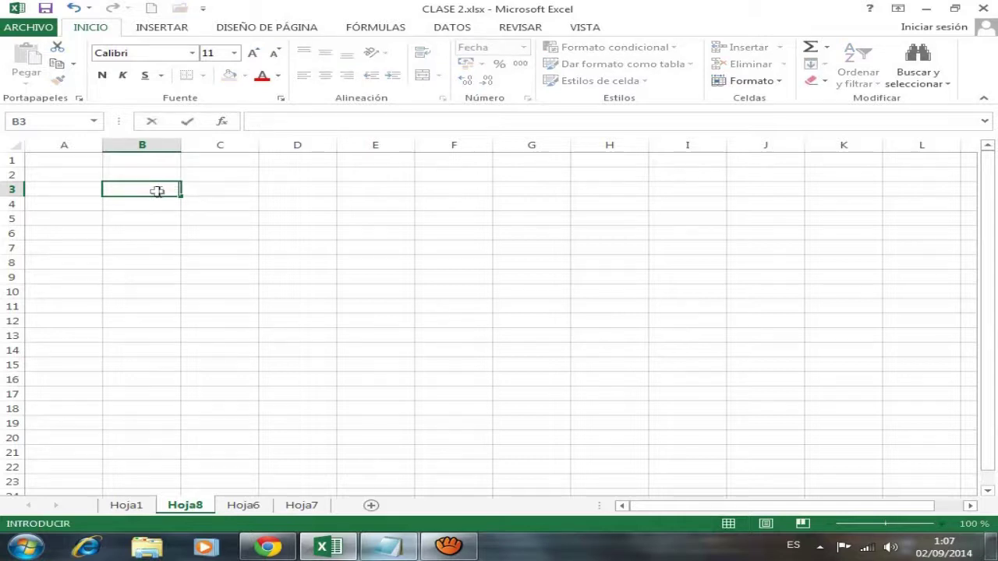
# - Enter the positive value 7000 in cell B7 and the negative value -800 in cell C7
pyautogui.click(141, 250)
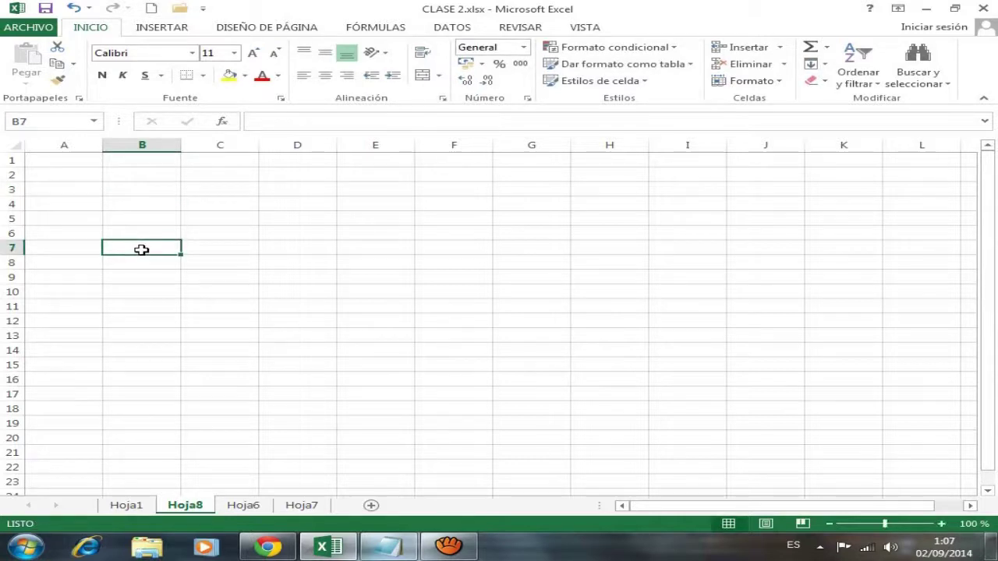
pyautogui.write('7000')
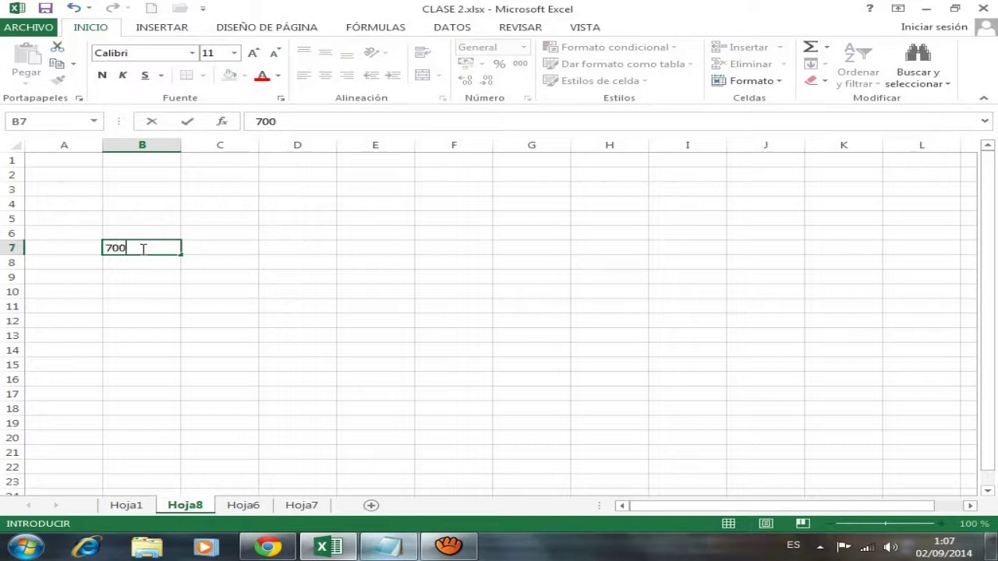
pyautogui.click(212, 248)
pyautogui.click(148, 254)
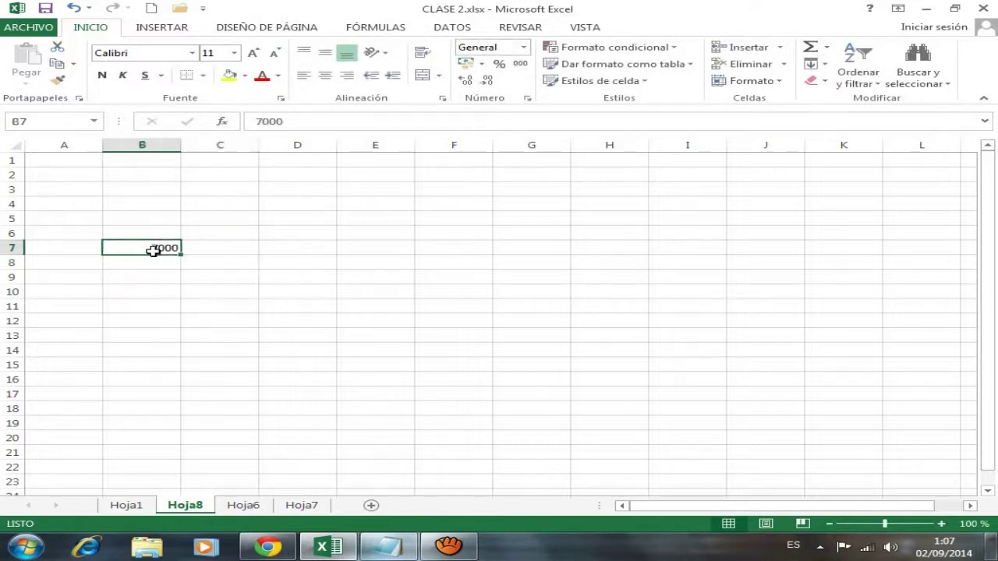
pyautogui.click(206, 248)
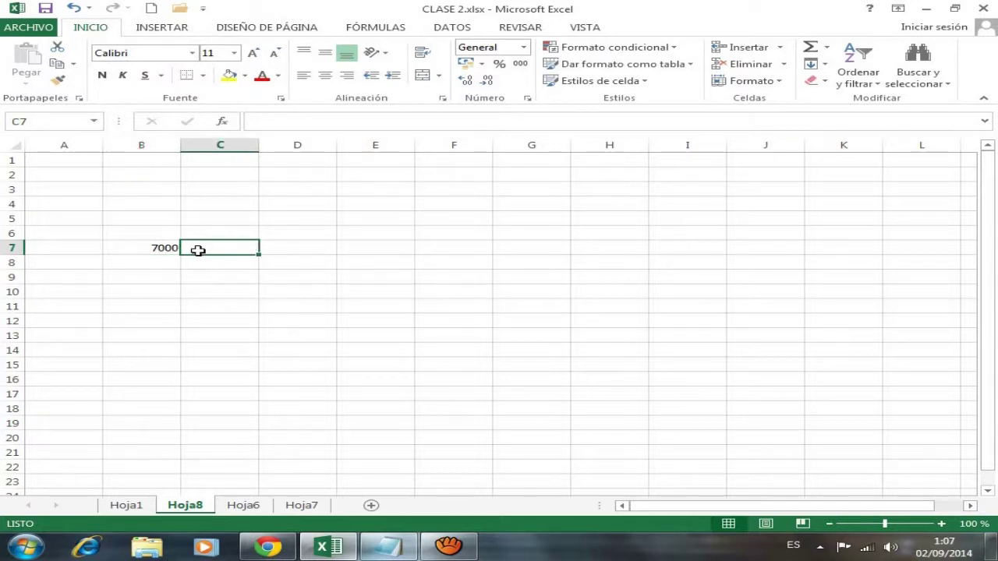
pyautogui.write('-')
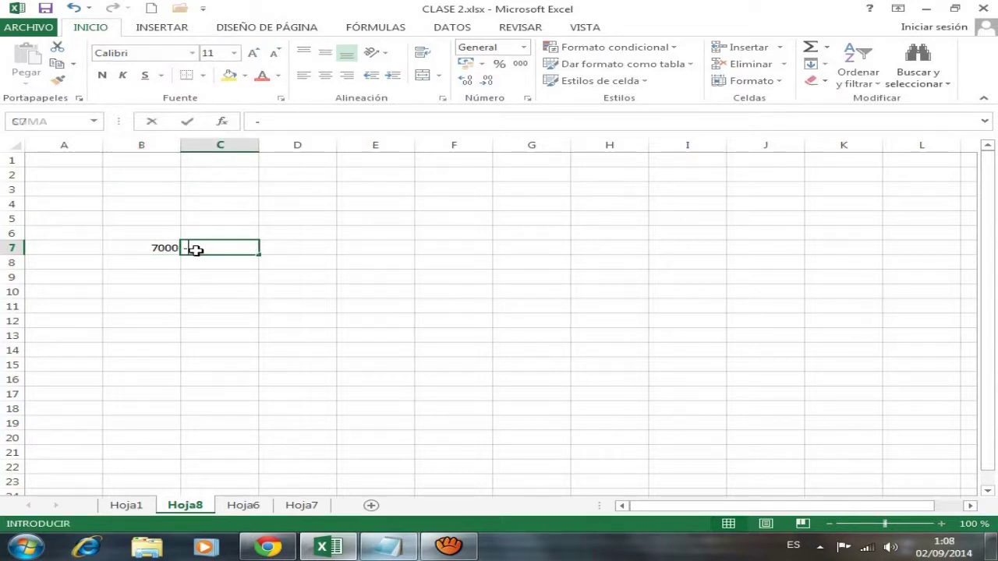
pyautogui.write('8')
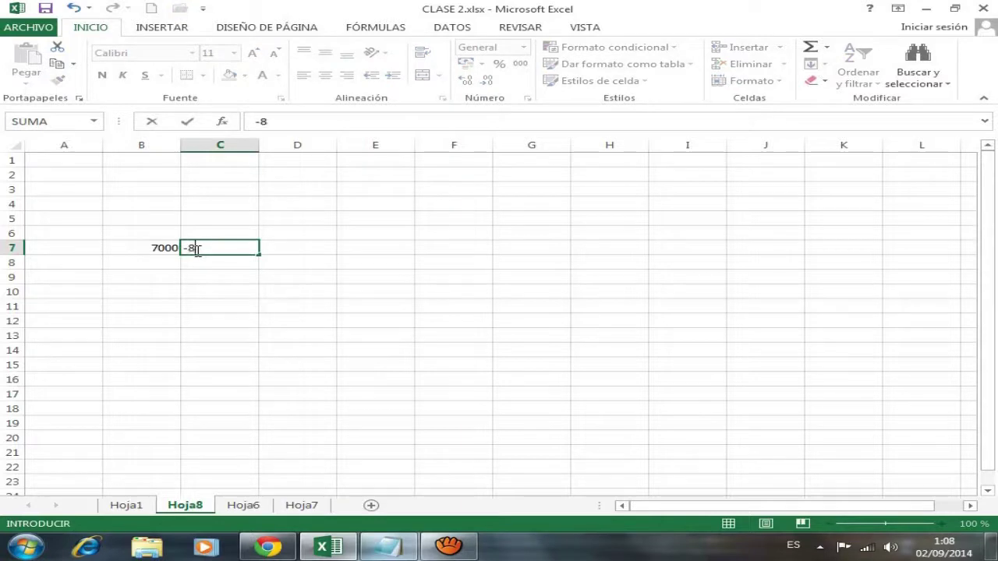
pyautogui.write('00')
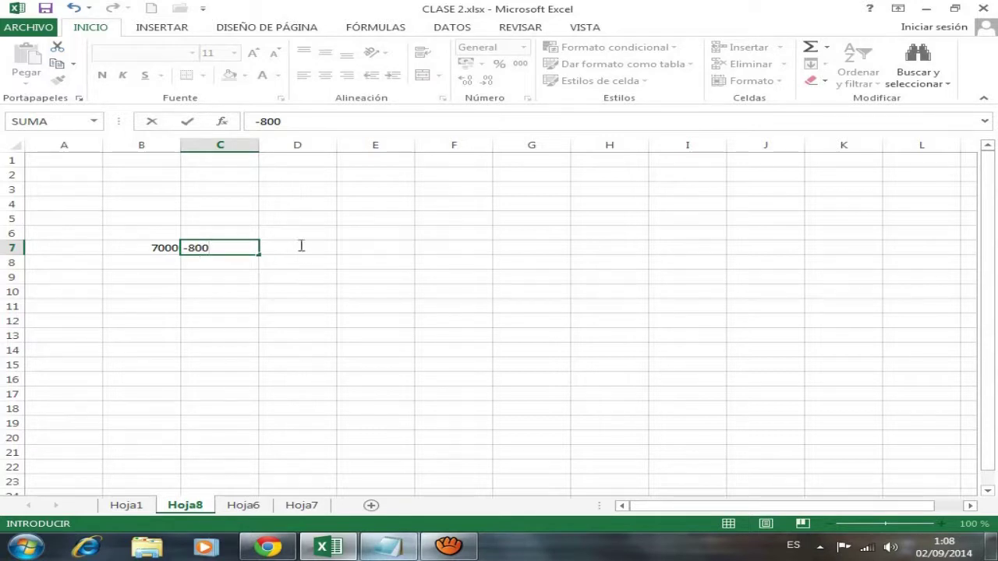
pyautogui.press('Return')
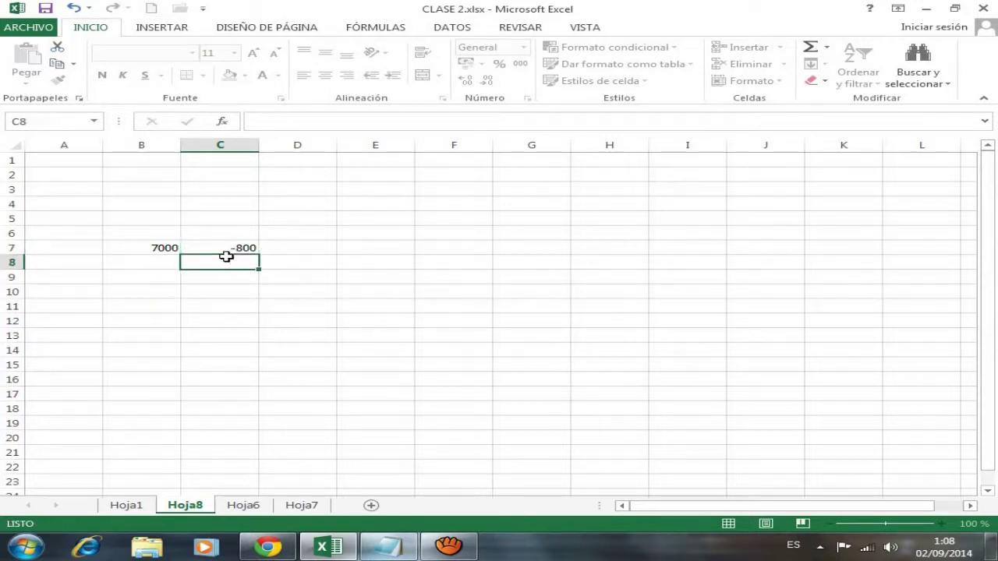
# - Examine the contents of B7 and C7 and the empty formula entry of D7 as operands and result cell
pyautogui.click(229, 250)
pyautogui.click(155, 248)
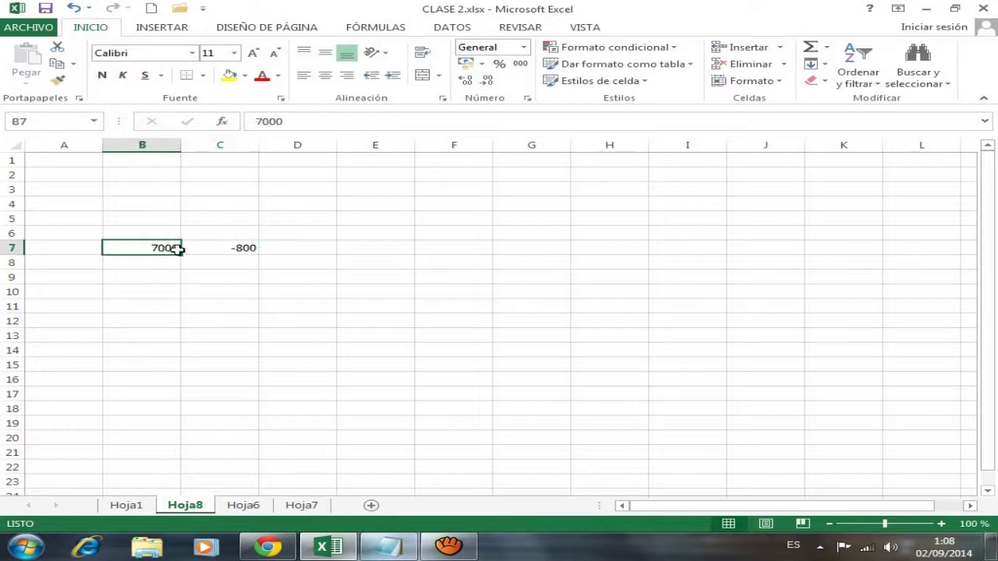
pyautogui.click(207, 248)
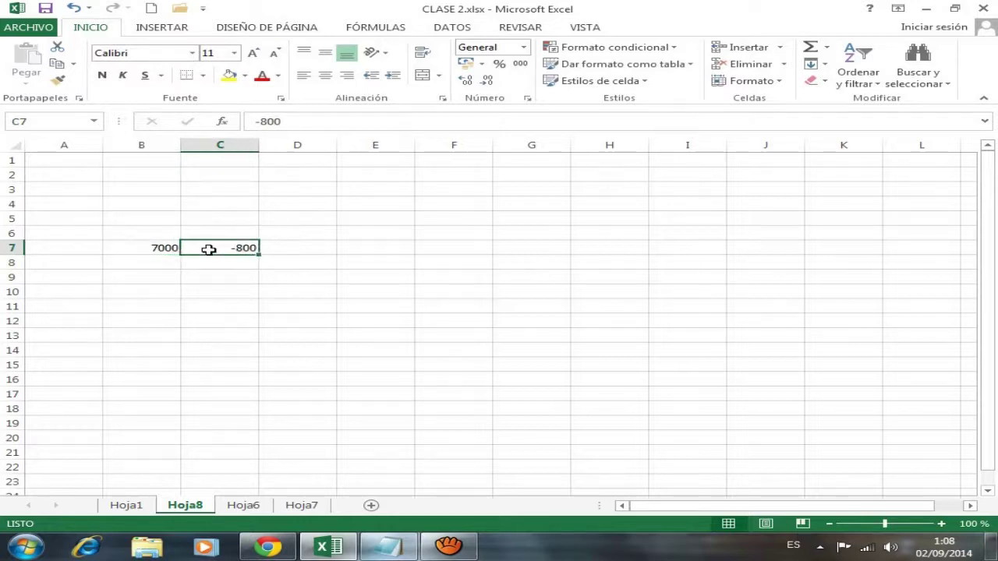
pyautogui.click(166, 248)
pyautogui.click(219, 247)
pyautogui.click(296, 248)
pyautogui.click(289, 123)
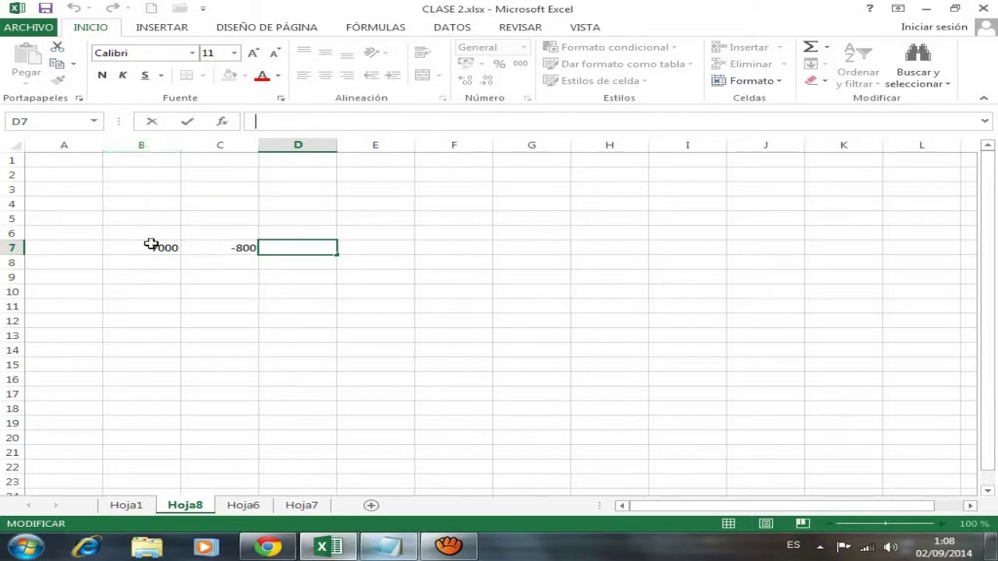
pyautogui.click(136, 248)
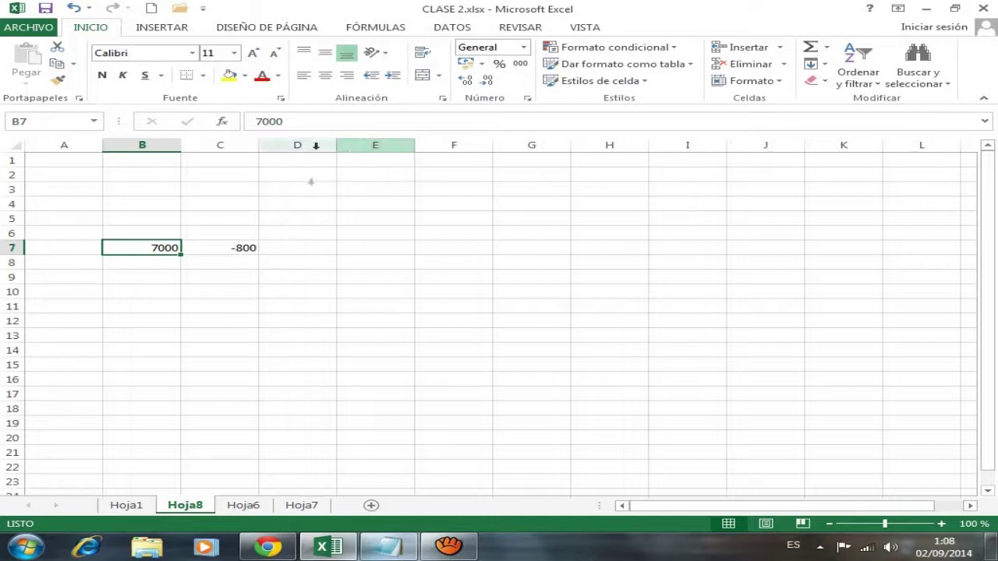
# - Enter the formula =B7-C7 in cell D7 to subtract C7 from B7 by cell reference
pyautogui.click(316, 246)
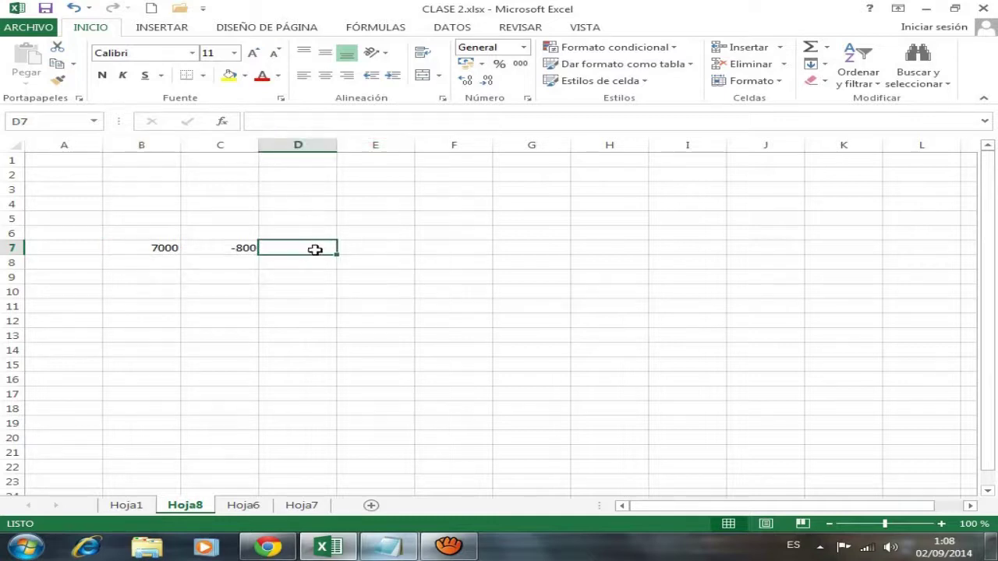
pyautogui.click(300, 122)
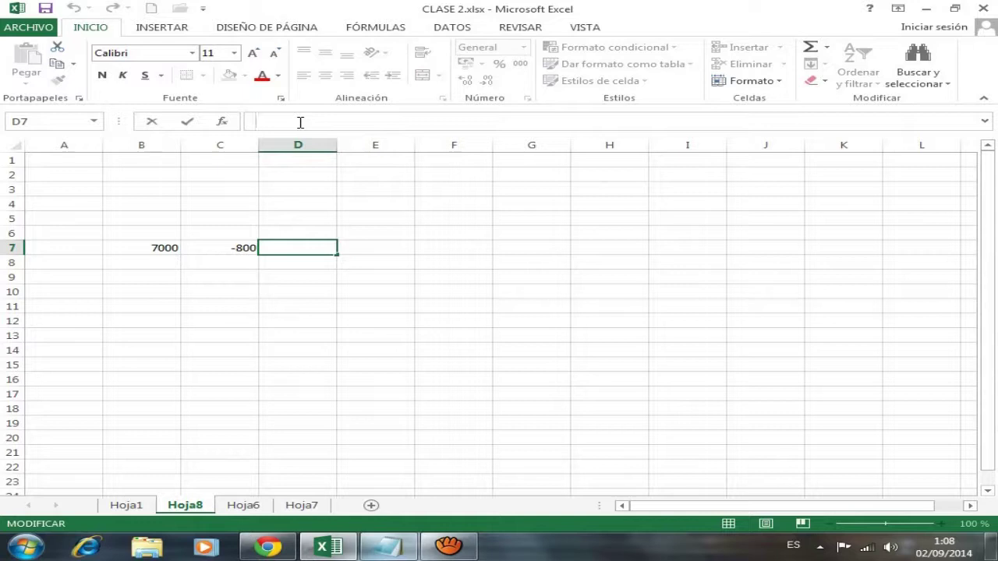
pyautogui.write('B7-')
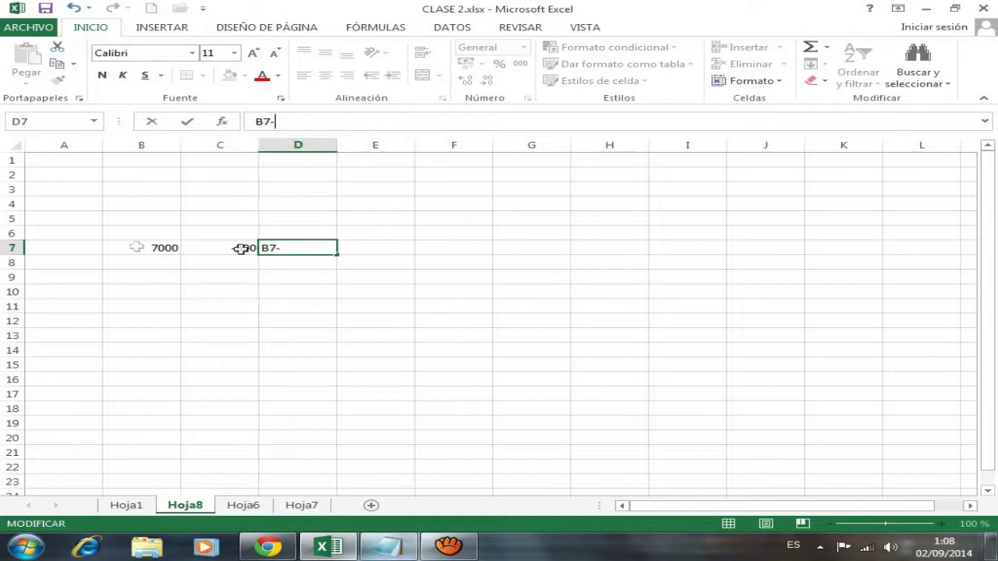
pyautogui.write('C7')
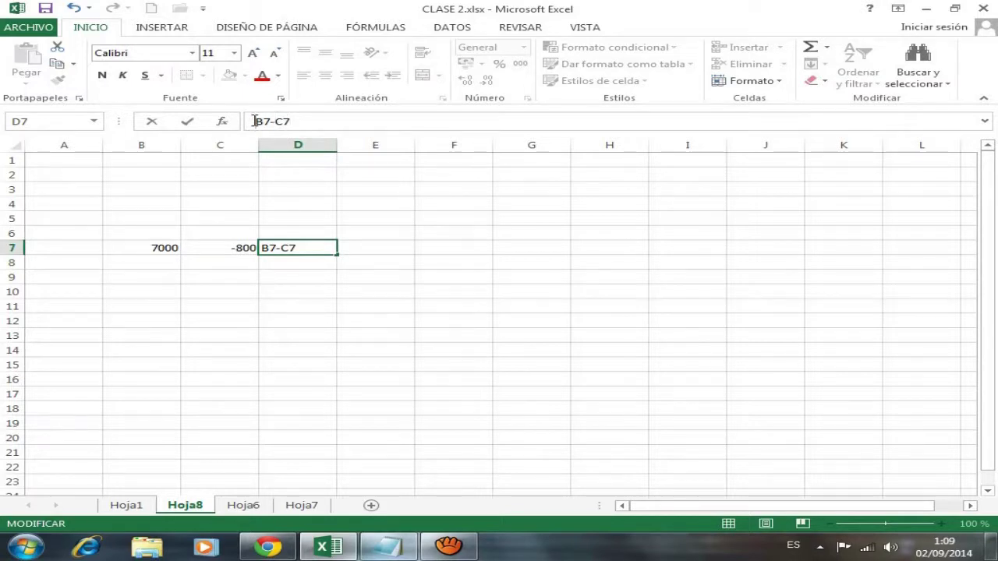
pyautogui.click(255, 120)
pyautogui.write('=')
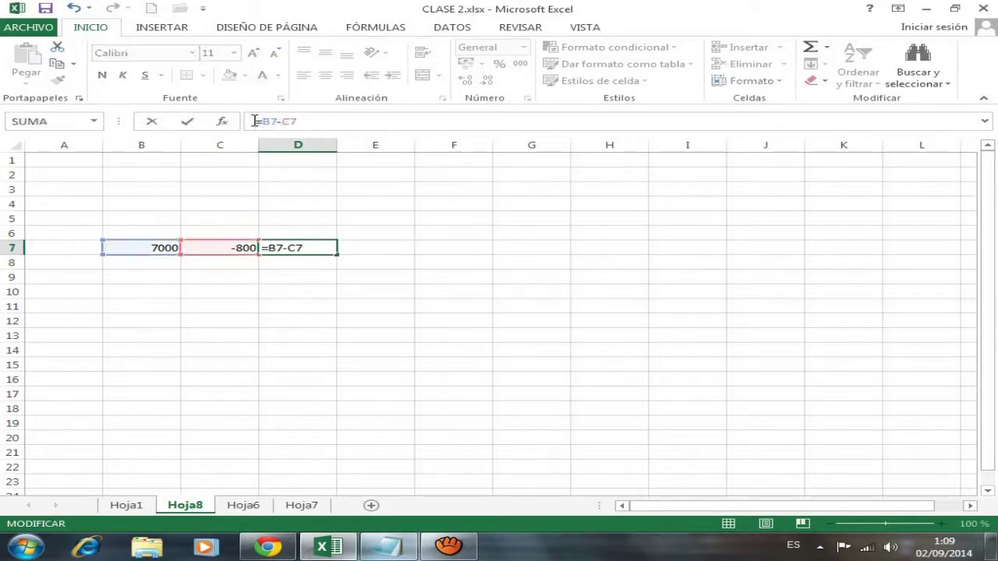
pyautogui.click(319, 123)
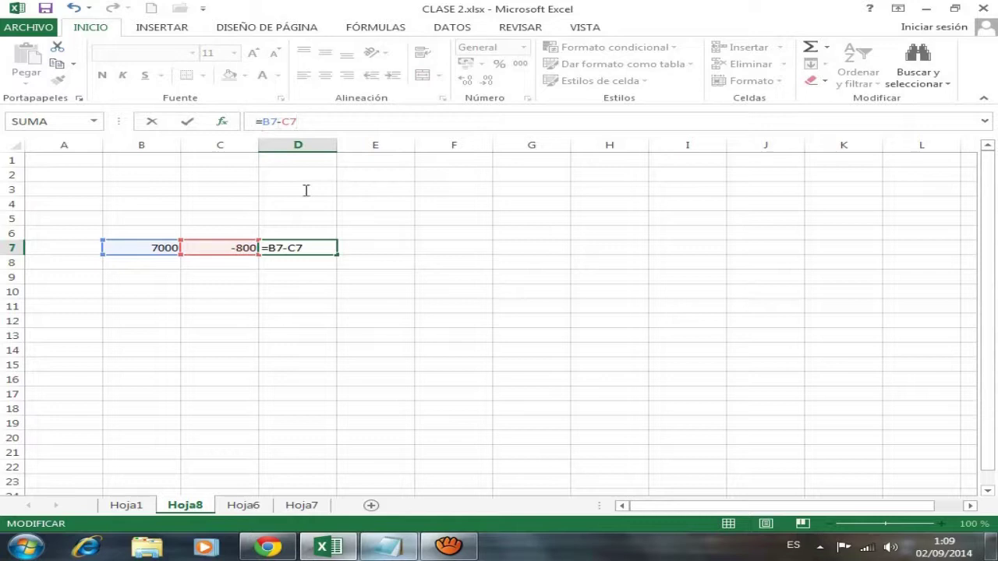
pyautogui.click(308, 250)
pyautogui.press('Return')
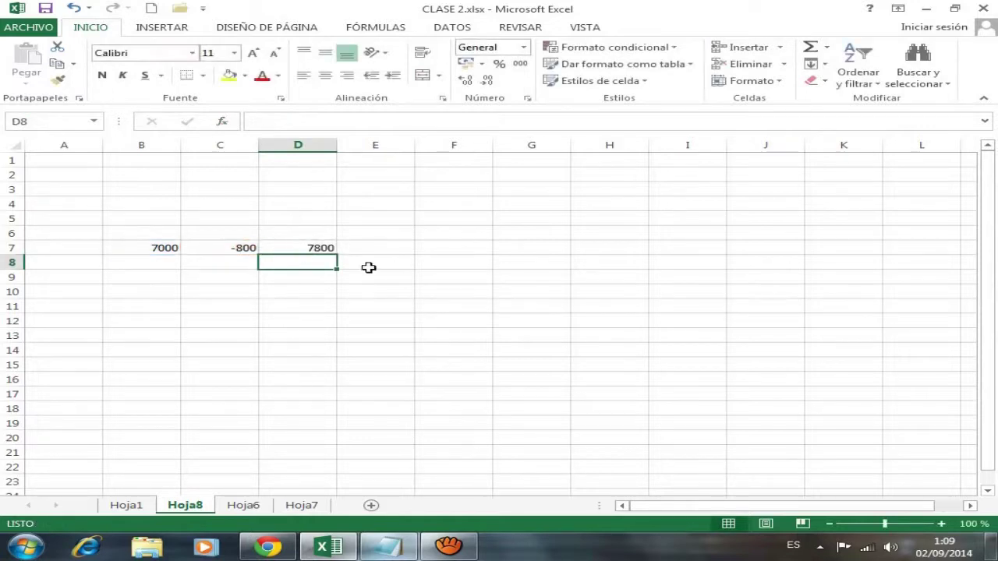
# - Examine the subtraction formula behind the result in D7, leave it as it is, and select cell B10
pyautogui.click(322, 248)
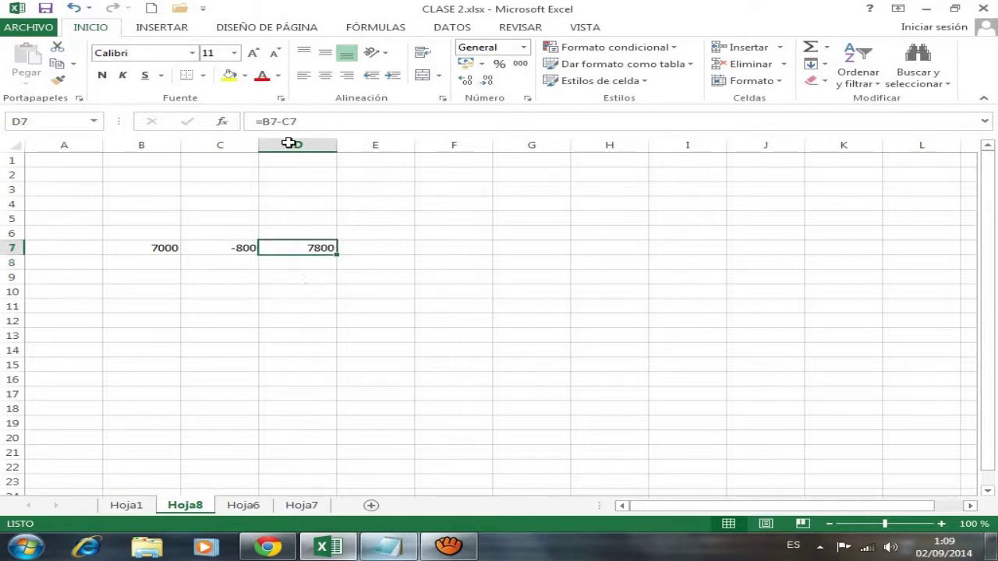
pyautogui.moveTo(310, 122); pyautogui.dragTo(253, 121)
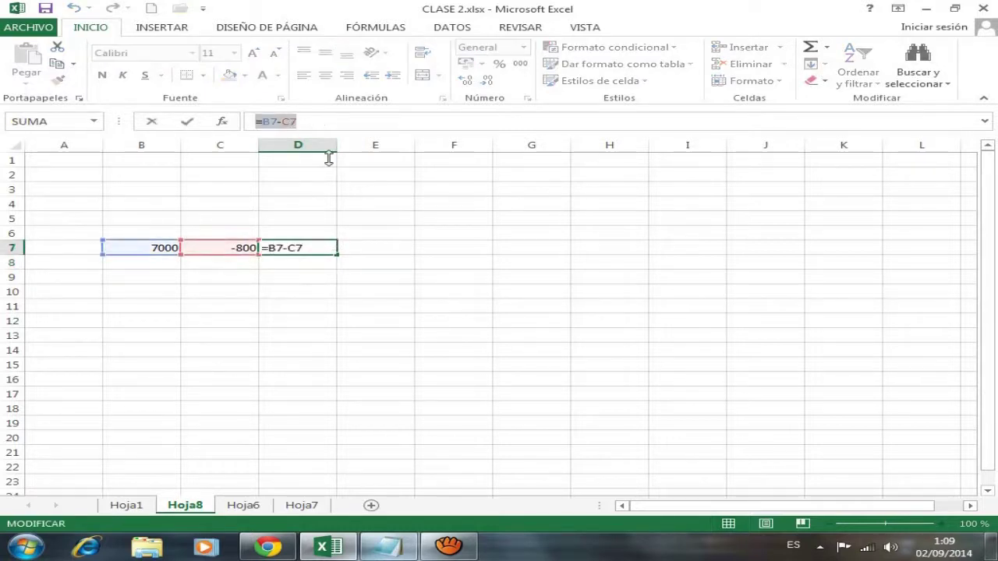
pyautogui.click(302, 248)
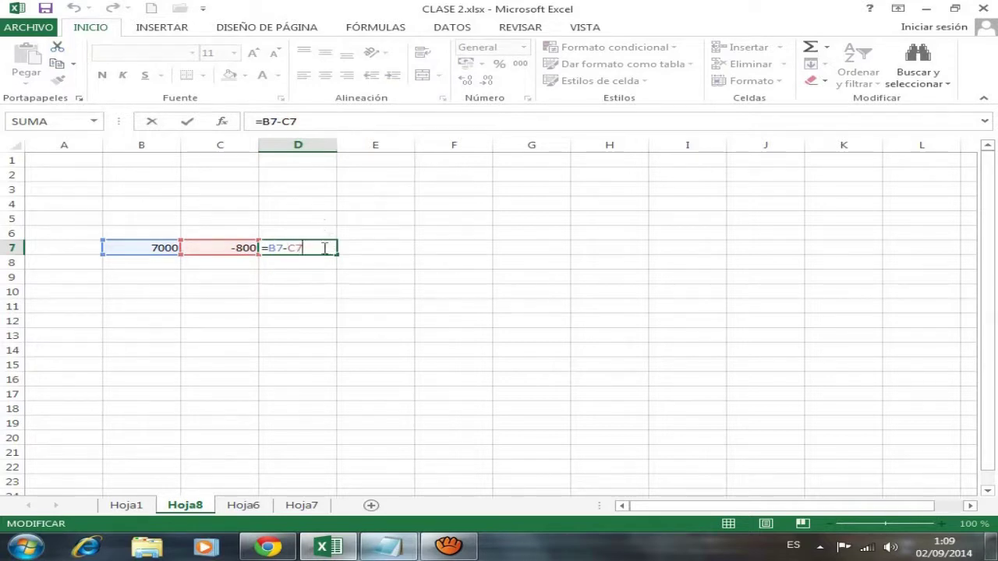
pyautogui.press('Return')
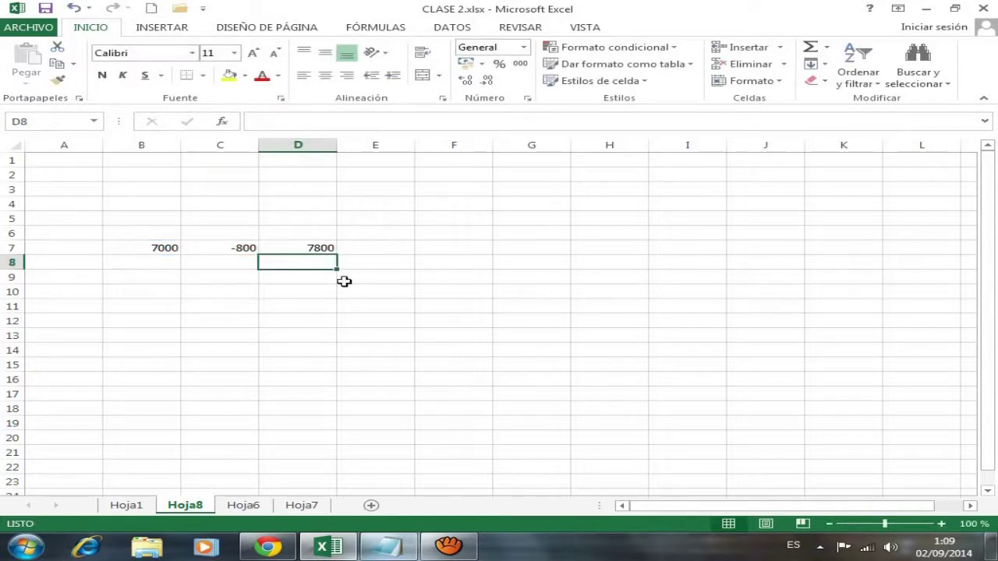
pyautogui.moveTo(328, 279); pyautogui.dragTo(165, 294)
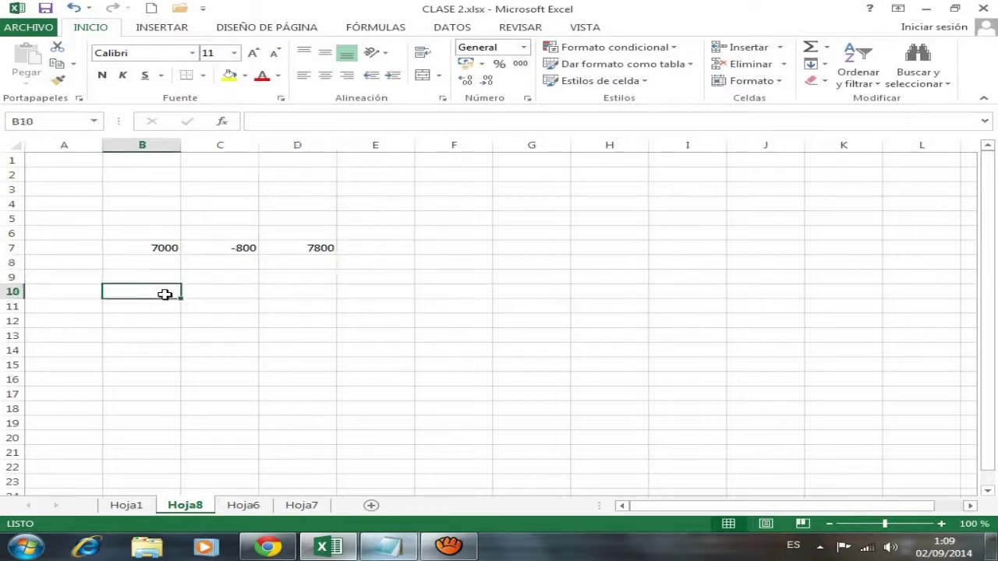
# - Enter the value 50000 in cell B10 and the value 500 in cell C10
pyautogui.write('5')
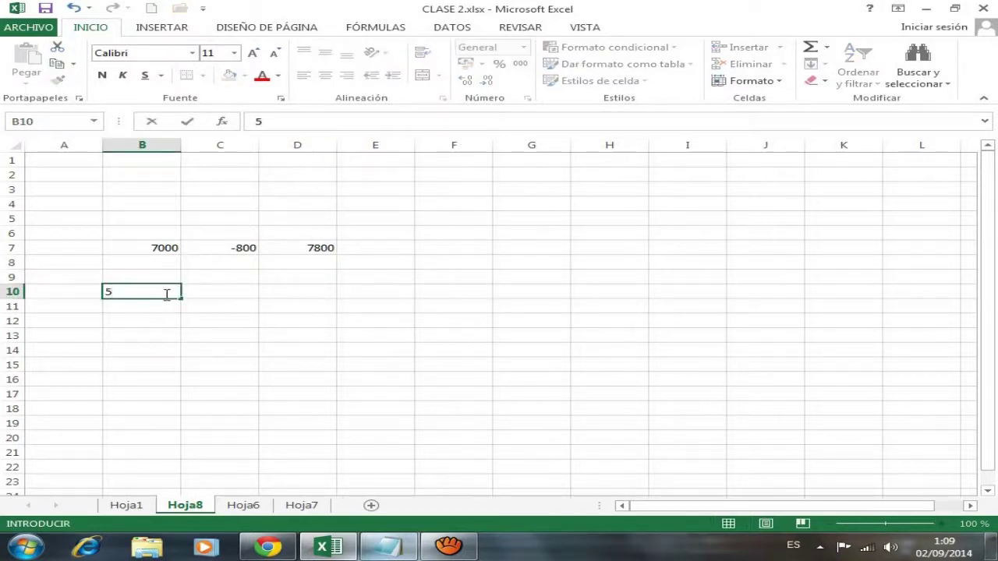
pyautogui.write('0000')
pyautogui.click(223, 292)
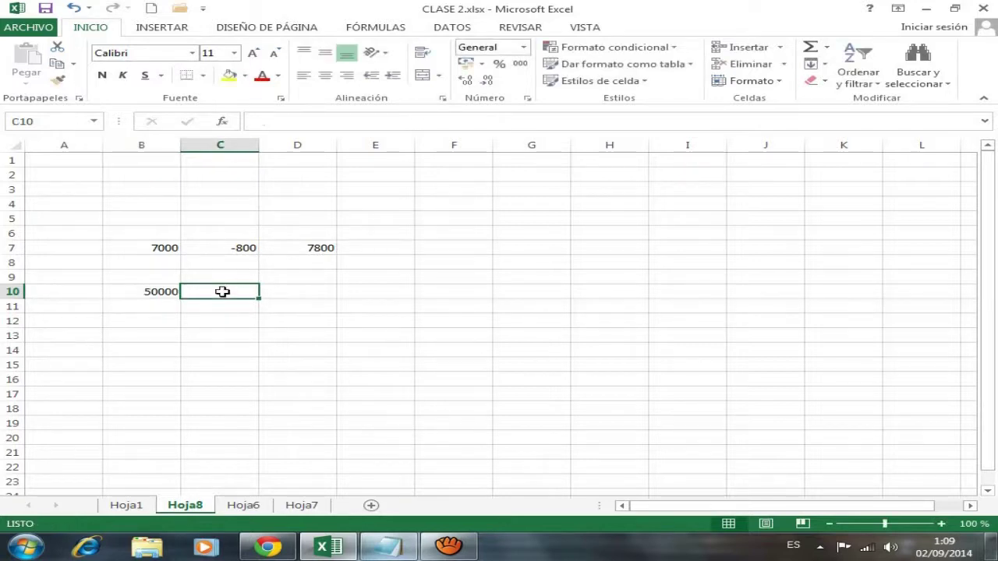
pyautogui.write('500')
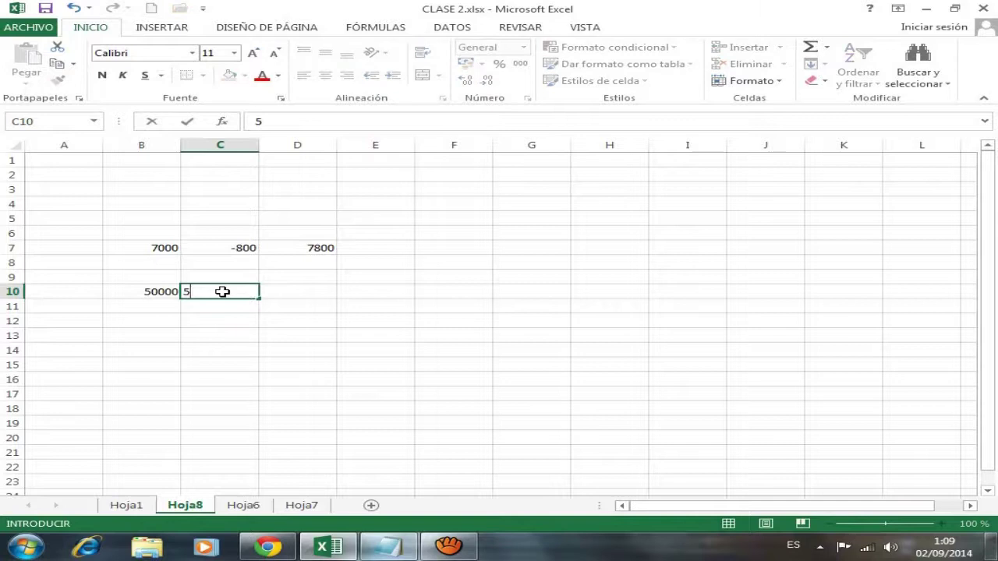
pyautogui.click(300, 291)
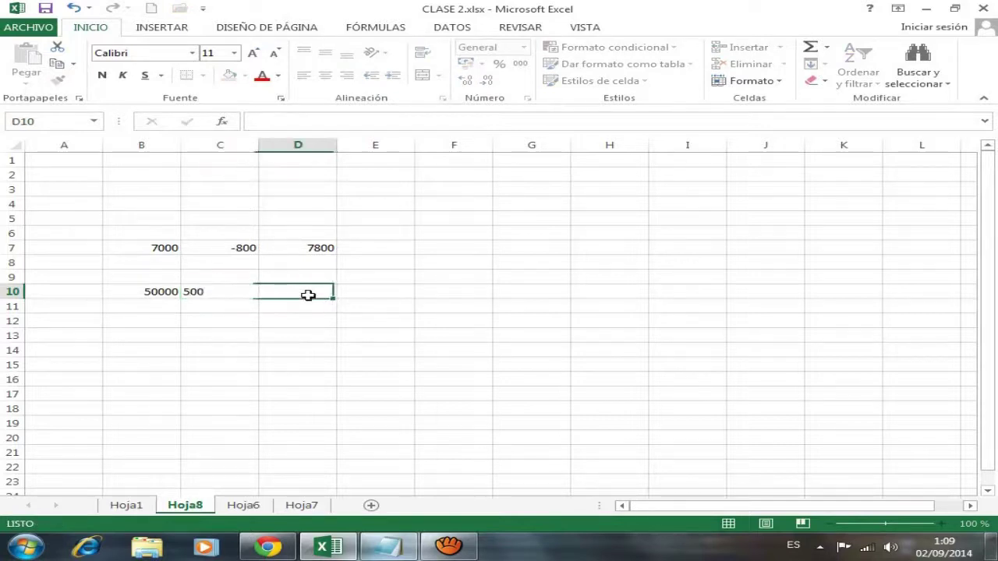
# - Examine the column and row references of the operand cells B10 and C10, leaving D10 empty
pyautogui.press('F2')
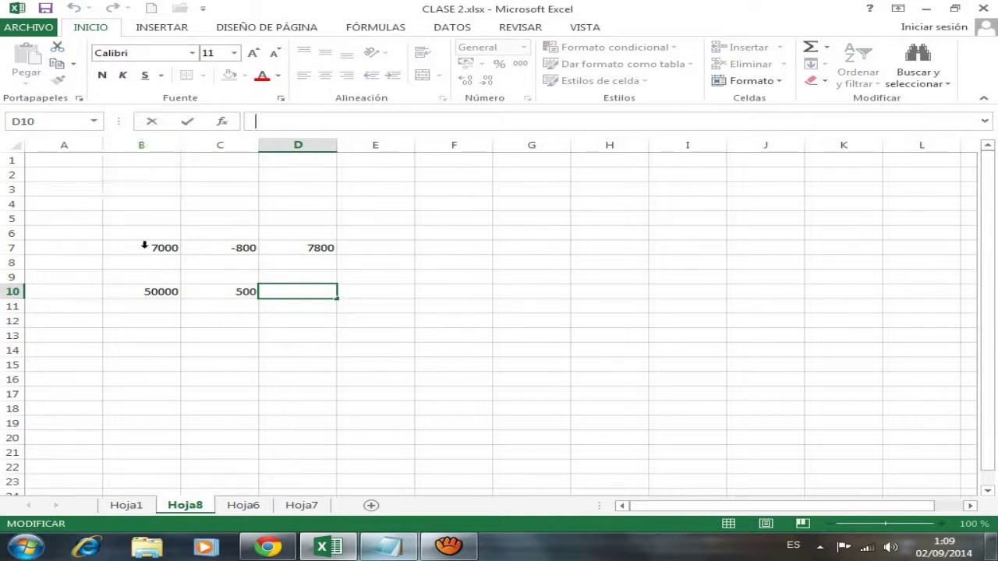
pyautogui.click(126, 291)
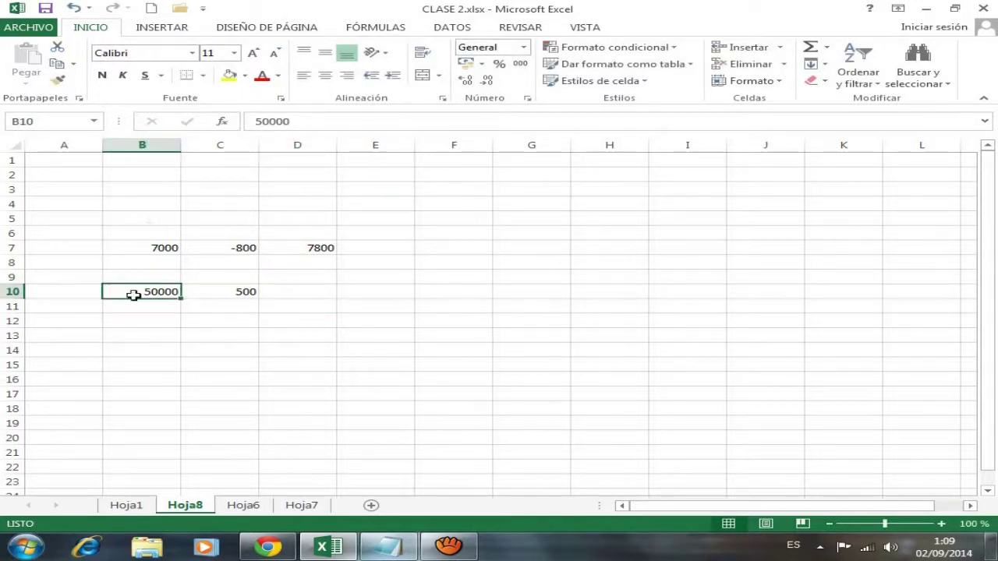
pyautogui.click(231, 148)
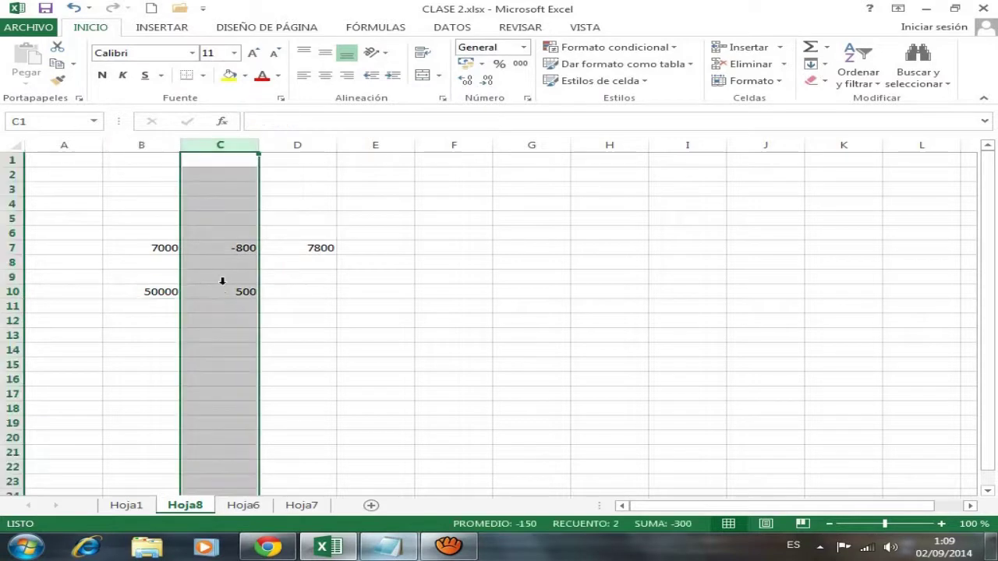
pyautogui.click(221, 291)
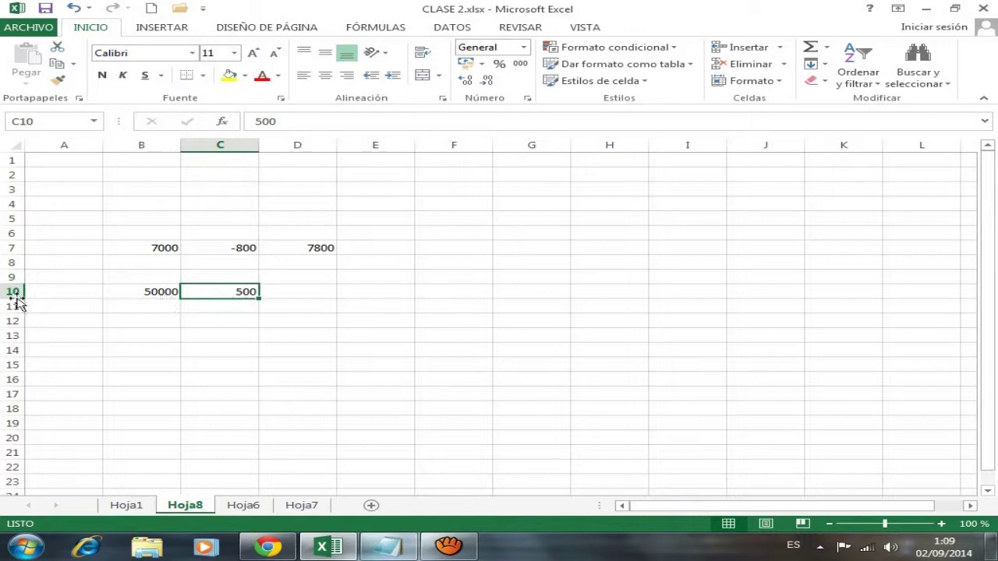
# - Enter the formula =B10+C10 in cell D10 to add both values by cell reference, and check the stored formula
pyautogui.click(307, 292)
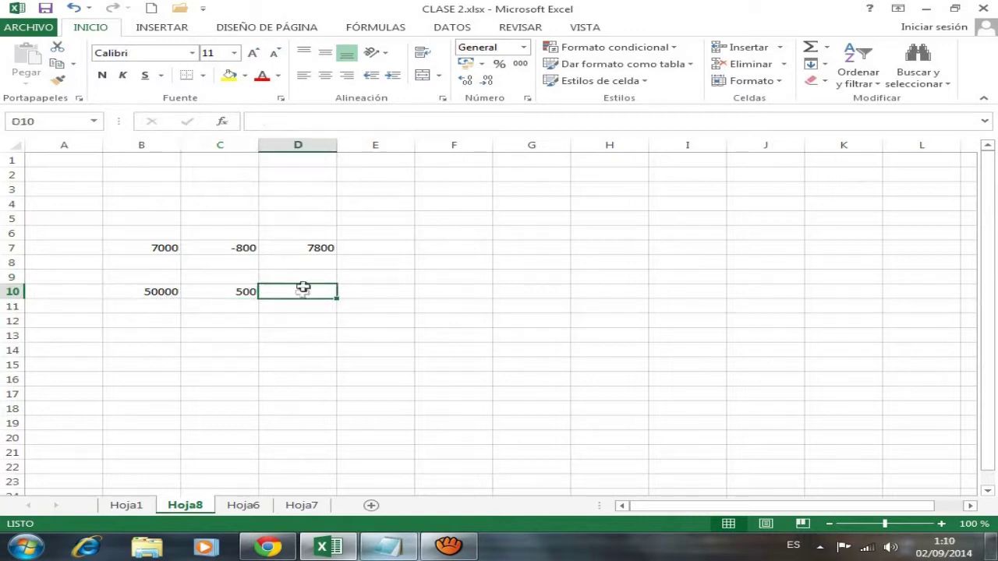
pyautogui.click(316, 114)
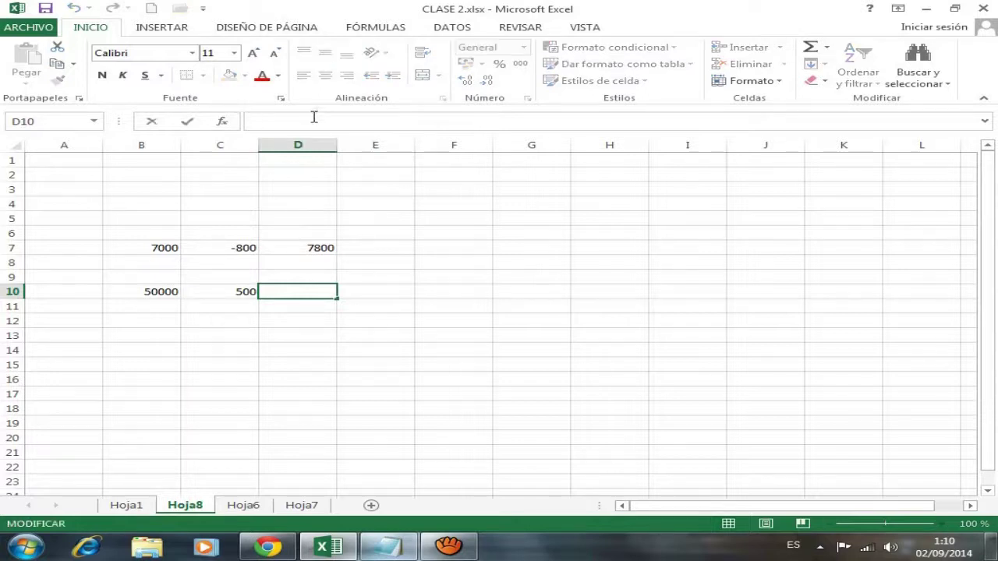
pyautogui.write('=')
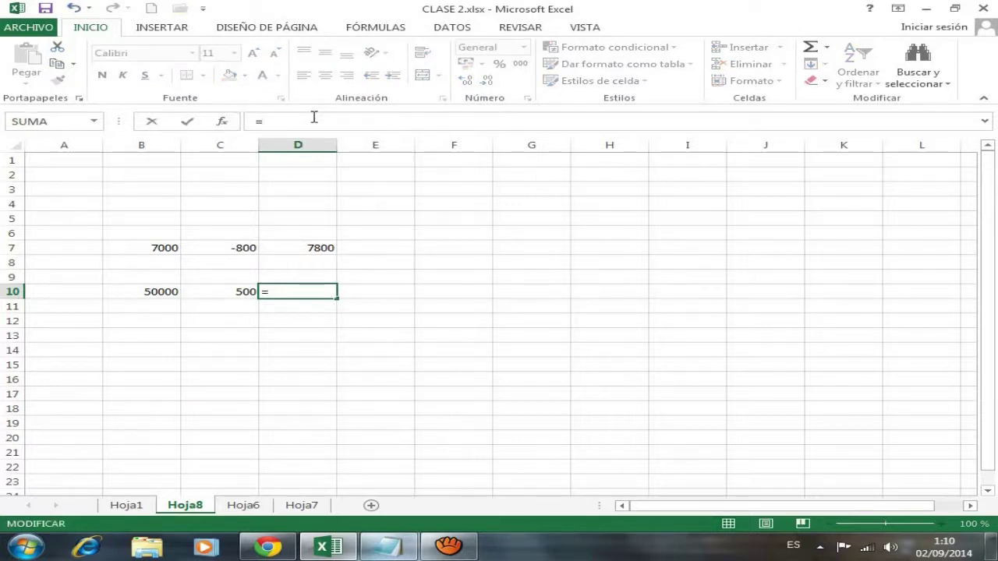
pyautogui.write('B10')
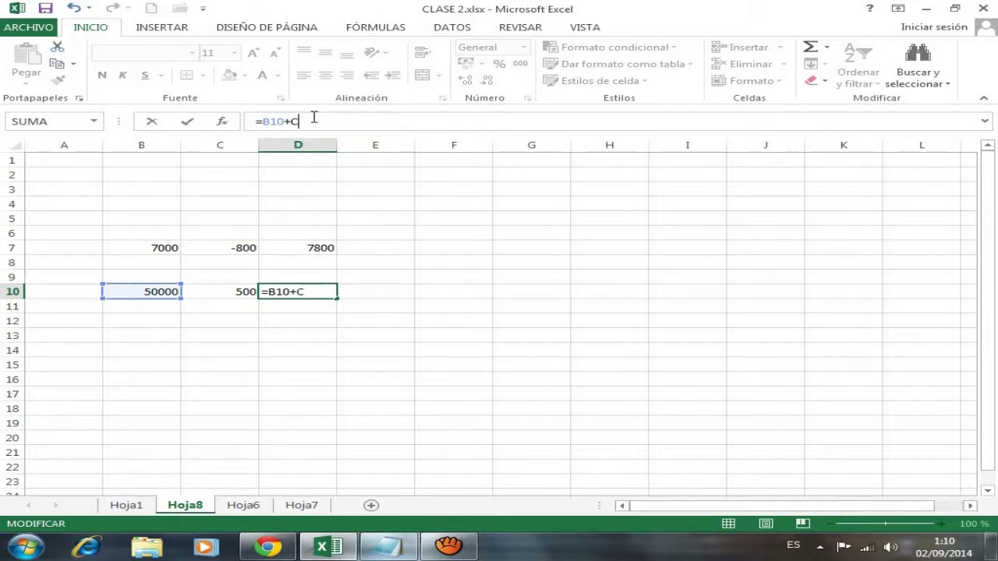
pyautogui.write('+C10')
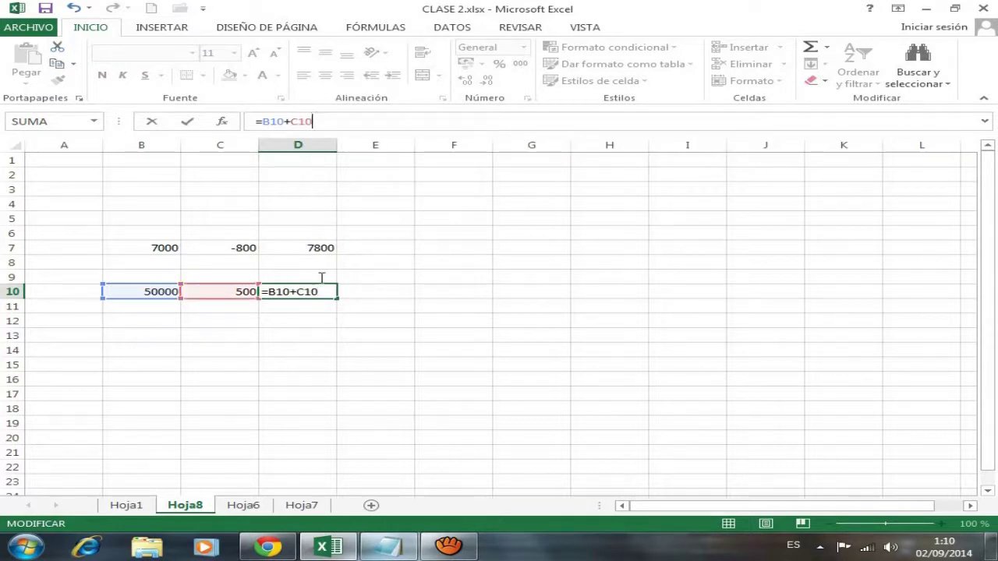
pyautogui.moveTo(322, 120); pyautogui.dragTo(250, 122)
pyautogui.click(324, 122)
pyautogui.press('Return')
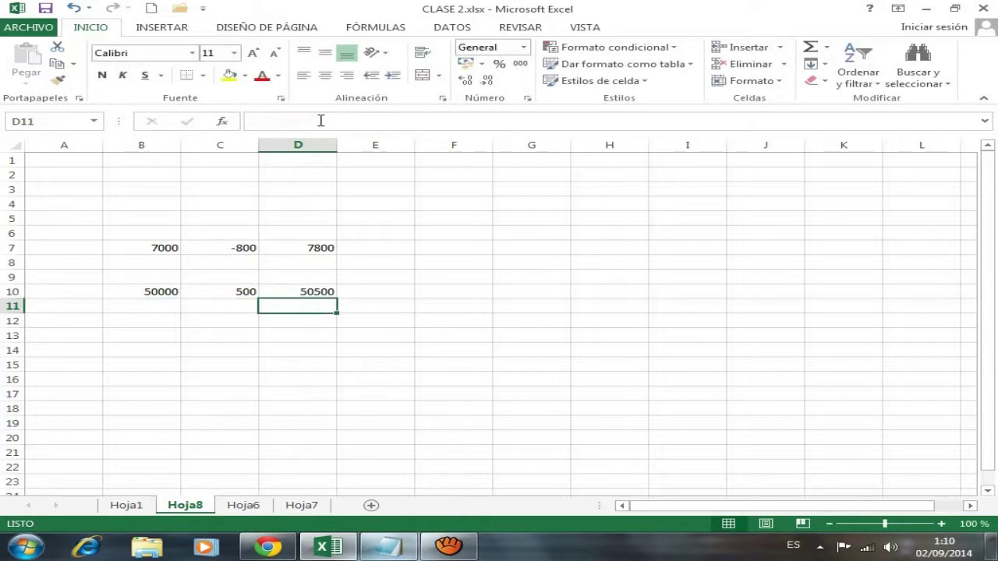
pyautogui.click(323, 292)
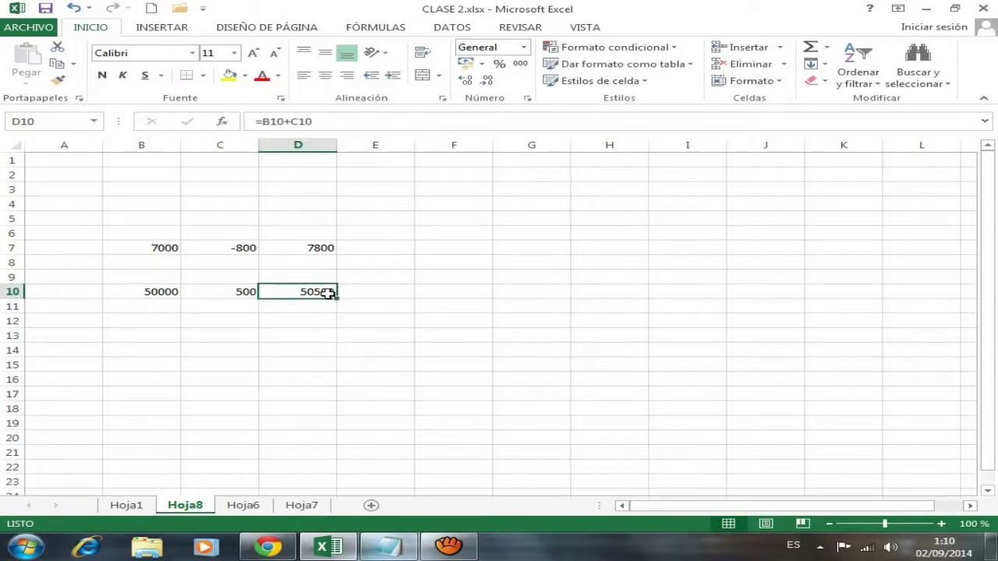
# - Enter the value 50 in cell B12 and the negative value -500 in C12, and review both operand cells
pyautogui.click(145, 320)
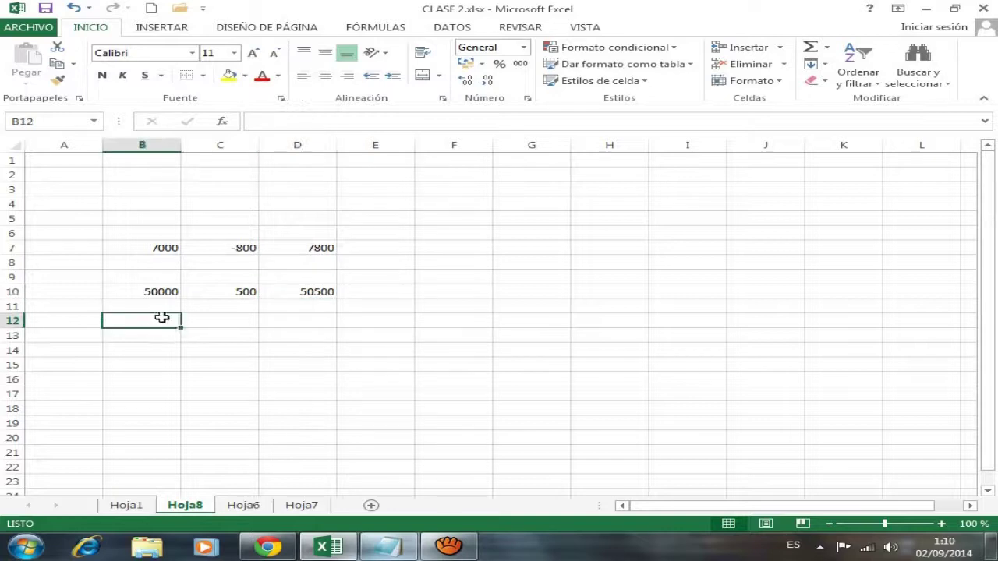
pyautogui.write('50')
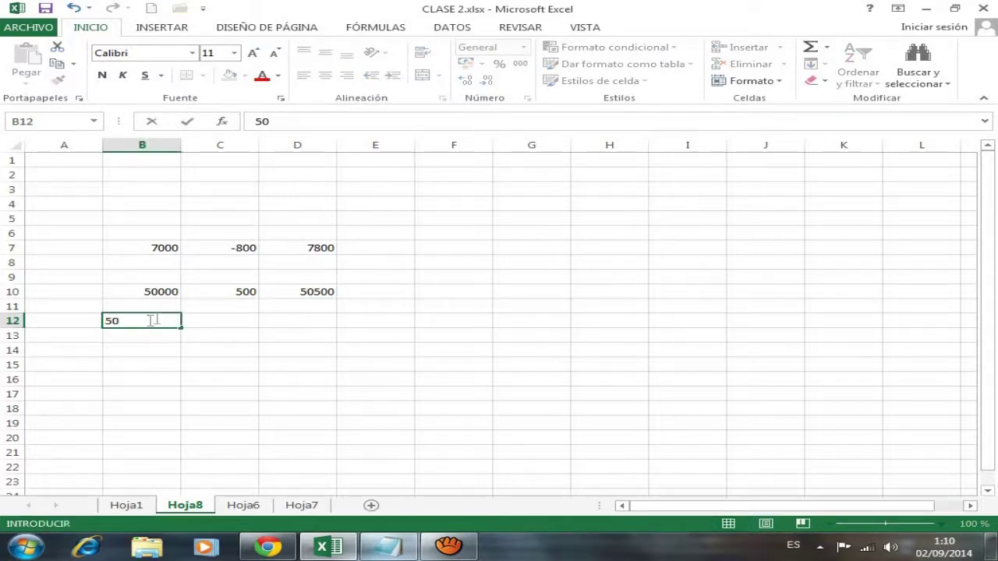
pyautogui.click(205, 320)
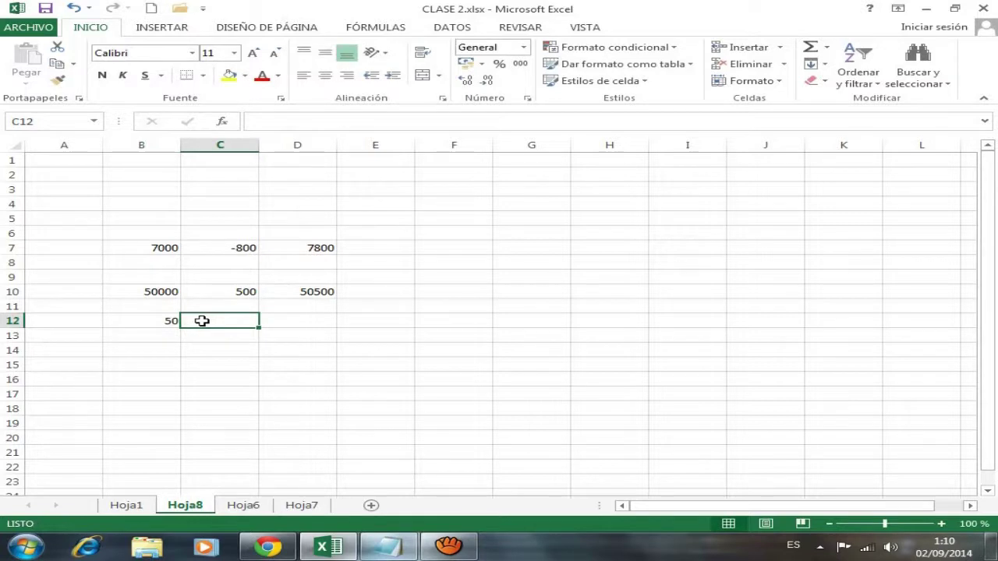
pyautogui.write('-')
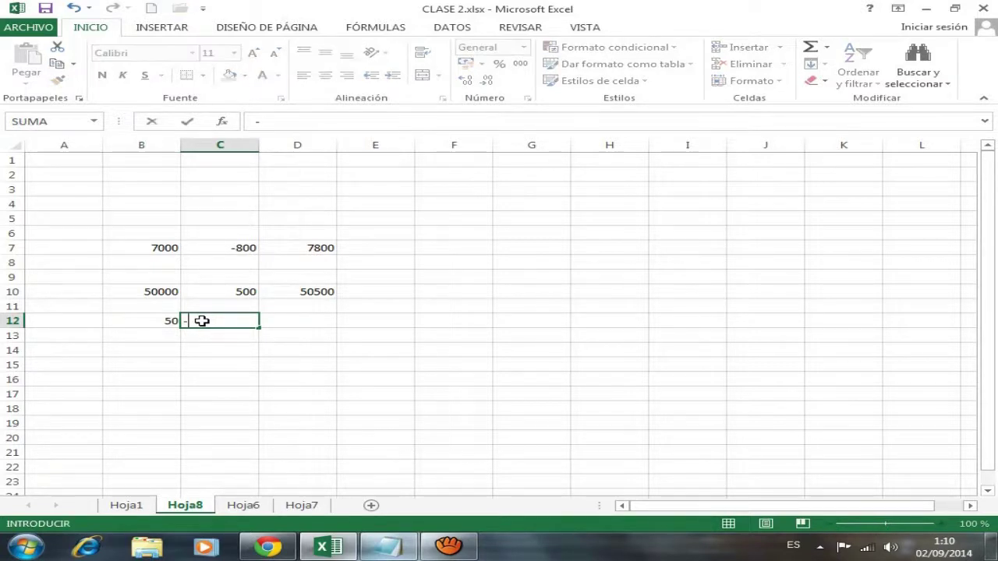
pyautogui.write('50')
pyautogui.click(308, 321)
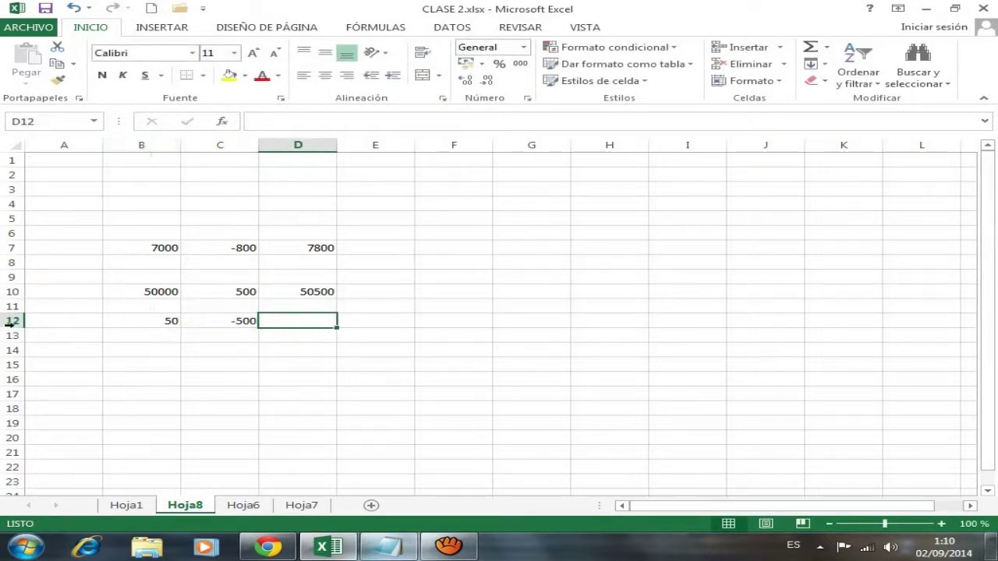
pyautogui.click(132, 320)
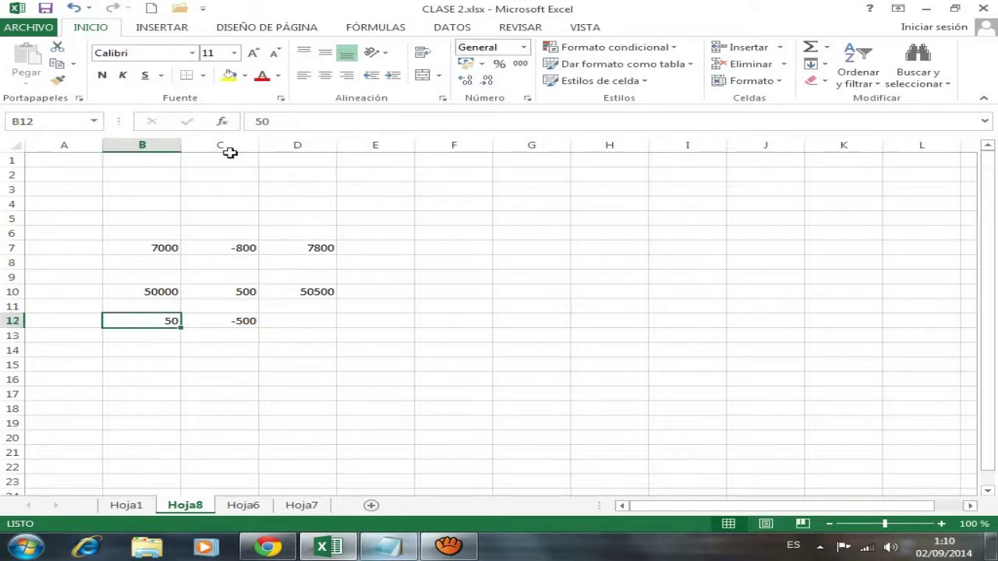
pyautogui.click(232, 323)
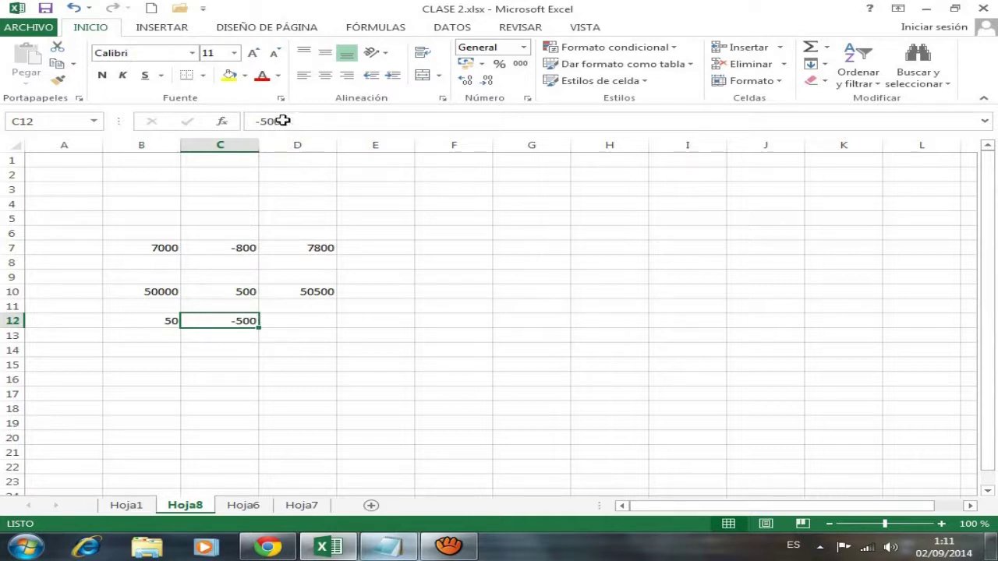
# - Enter the formula =B12+C12 in cell D12 to add both values by cell reference, and check the stored formula
pyautogui.click(299, 318)
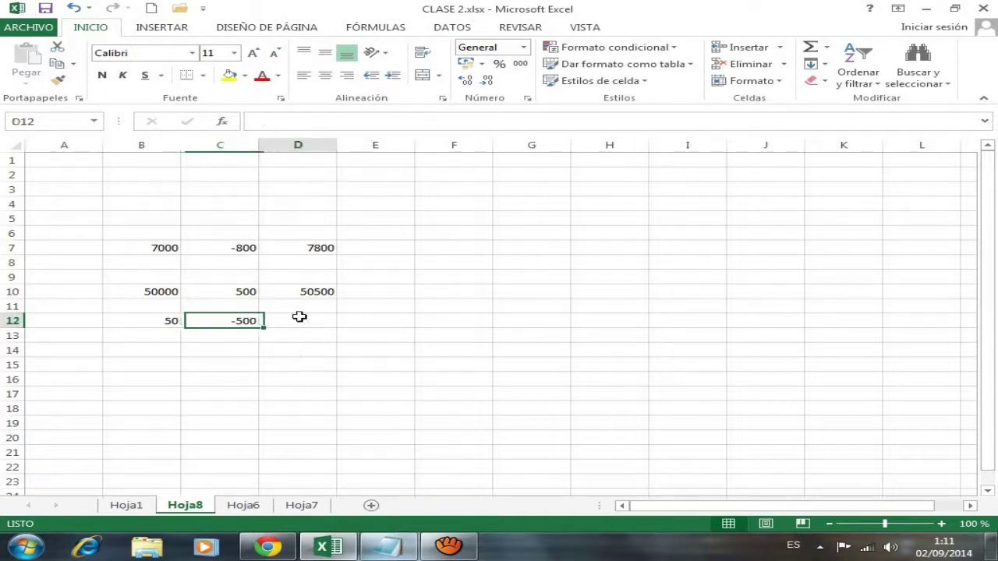
pyautogui.click(314, 117)
pyautogui.write('=')
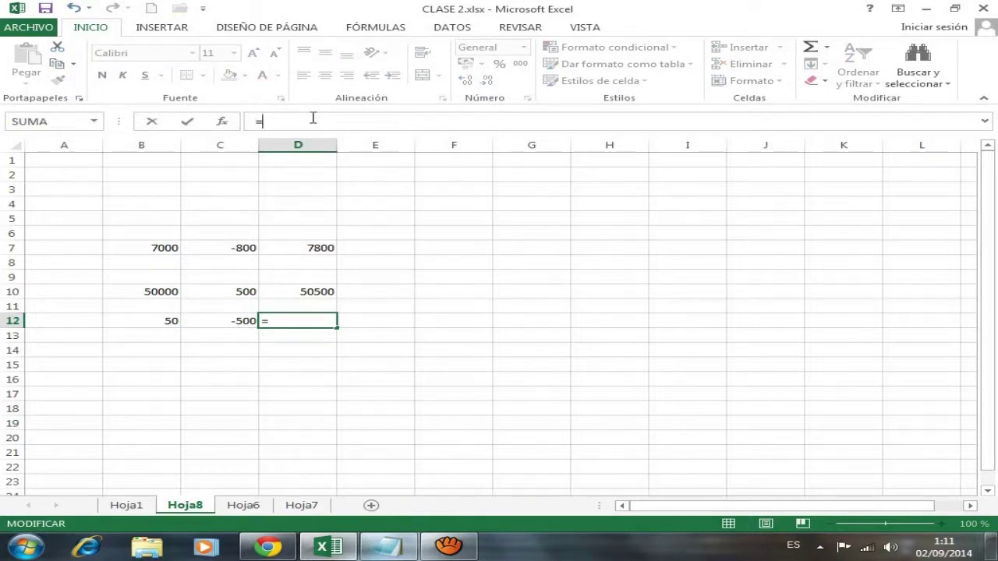
pyautogui.write('B')
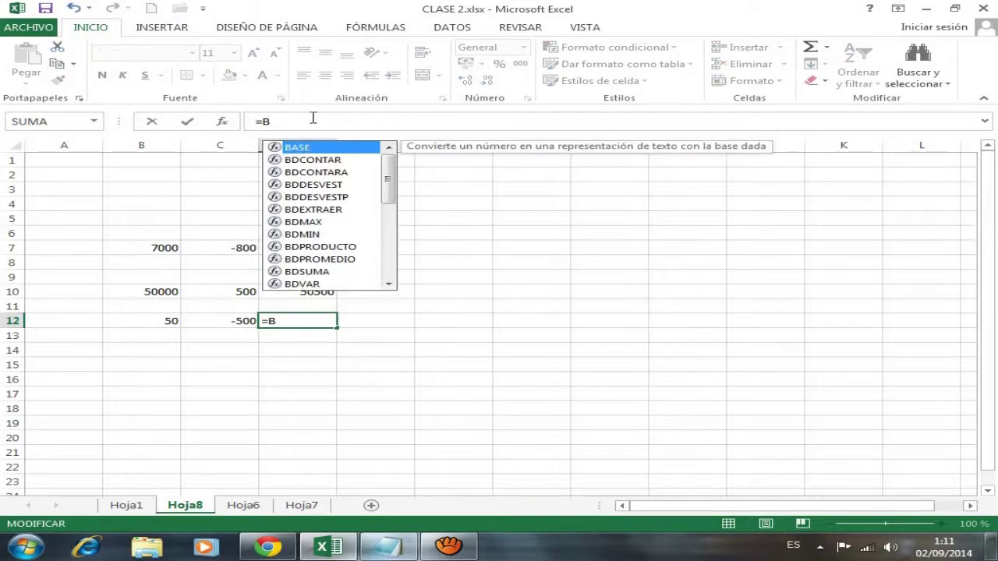
pyautogui.write('12')
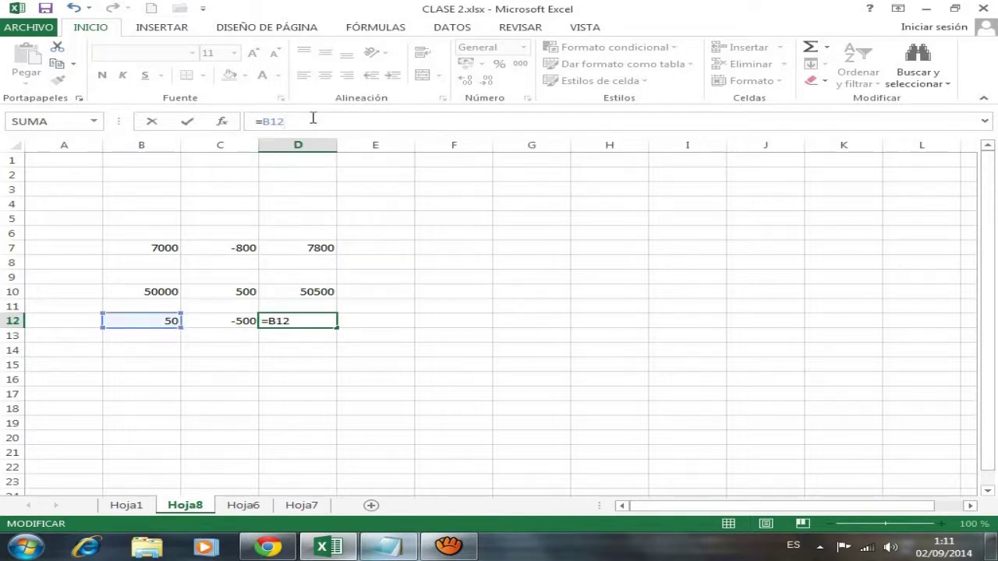
pyautogui.write('+C12')
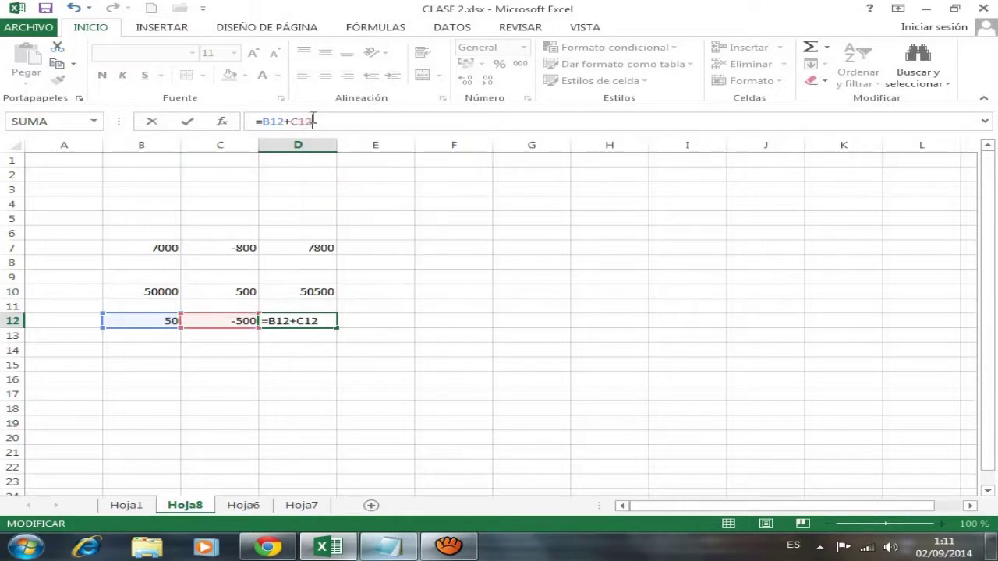
pyautogui.moveTo(328, 121); pyautogui.dragTo(230, 115)
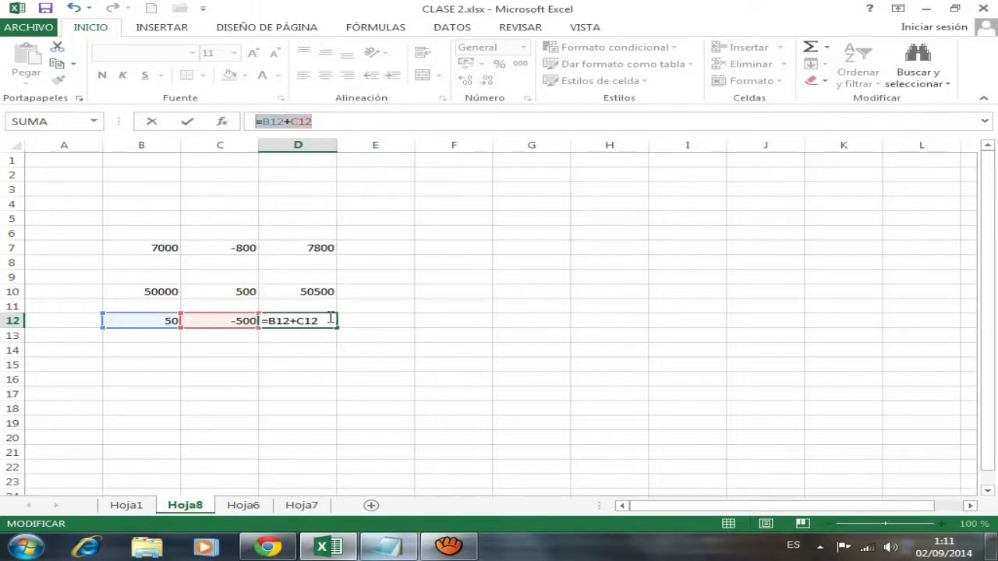
pyautogui.moveTo(326, 320); pyautogui.dragTo(268, 321)
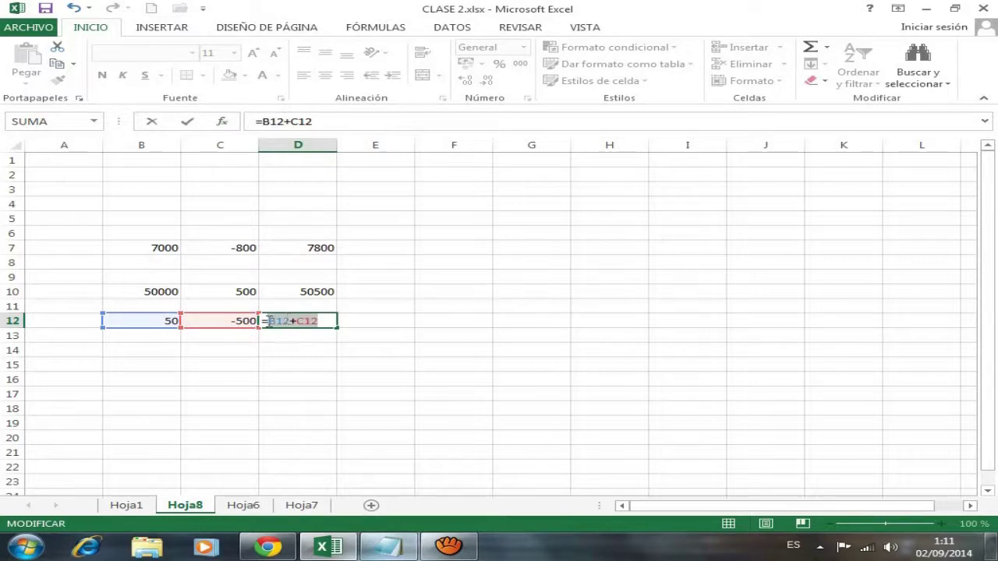
pyautogui.click(320, 320)
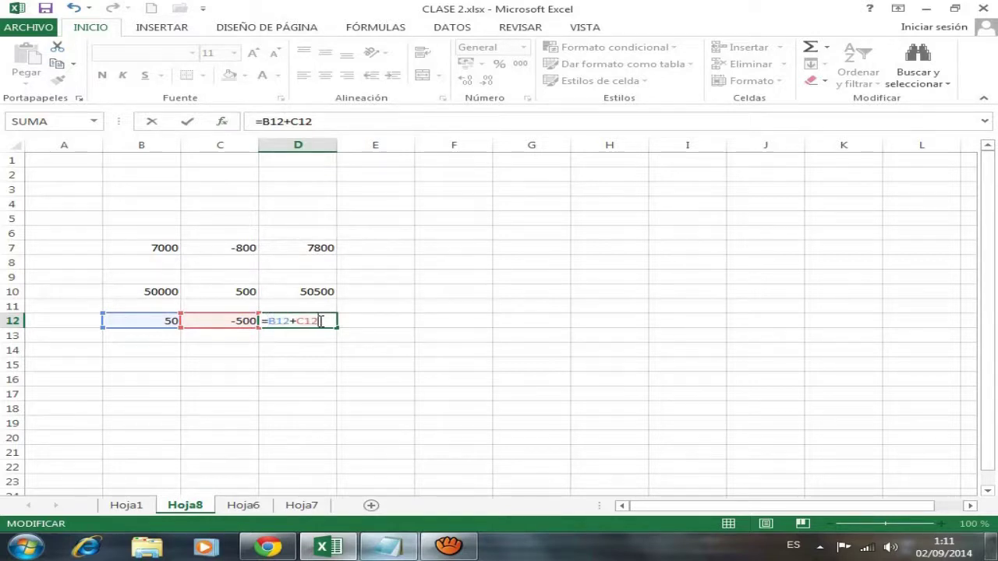
pyautogui.press('Return')
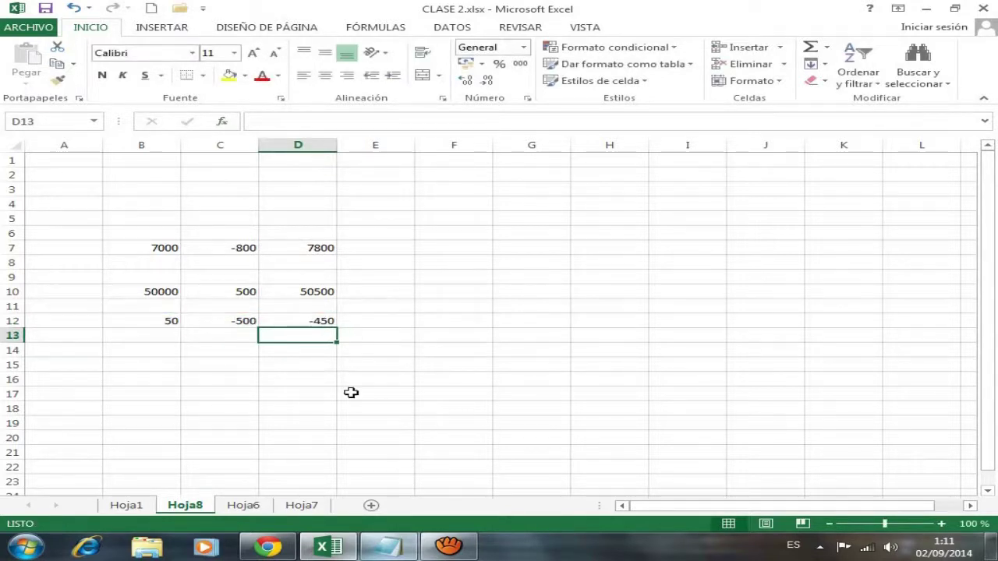
pyautogui.click(312, 323)
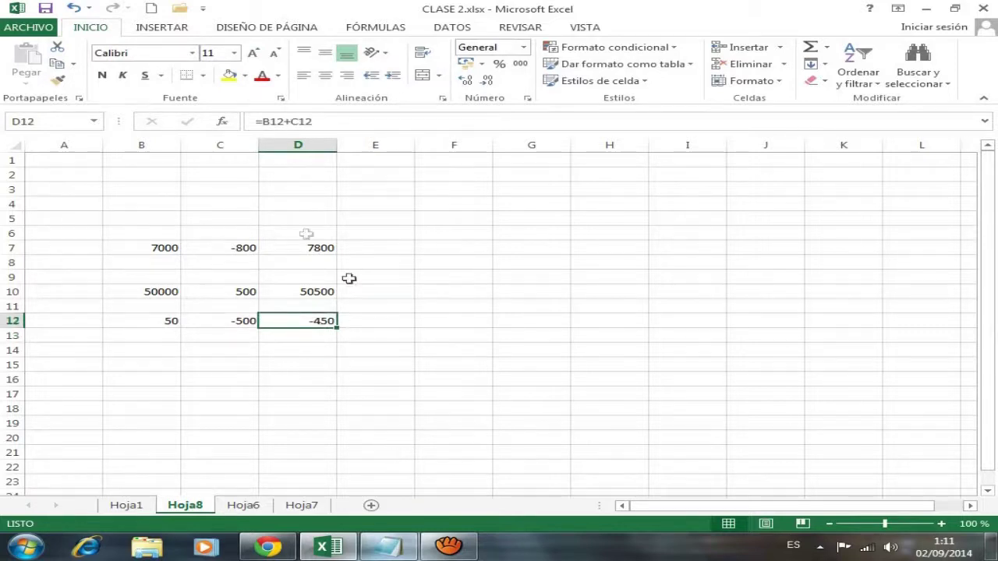
# - Switch to the Notepad class notes, highlight section 8 on editing cells to read it, and return to the Excel workbook
pyautogui.click(387, 550)
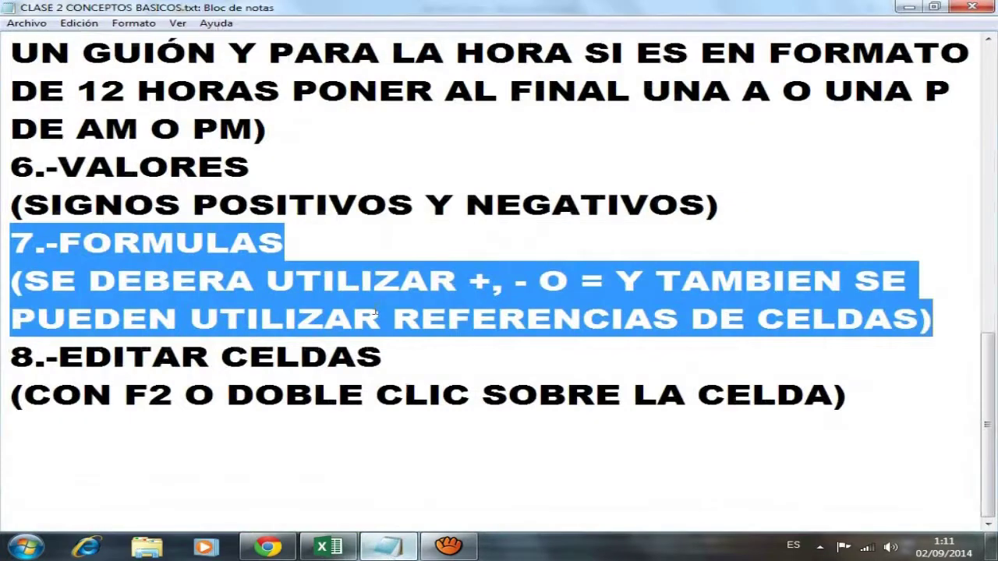
pyautogui.moveTo(113, 358); pyautogui.dragTo(834, 417)
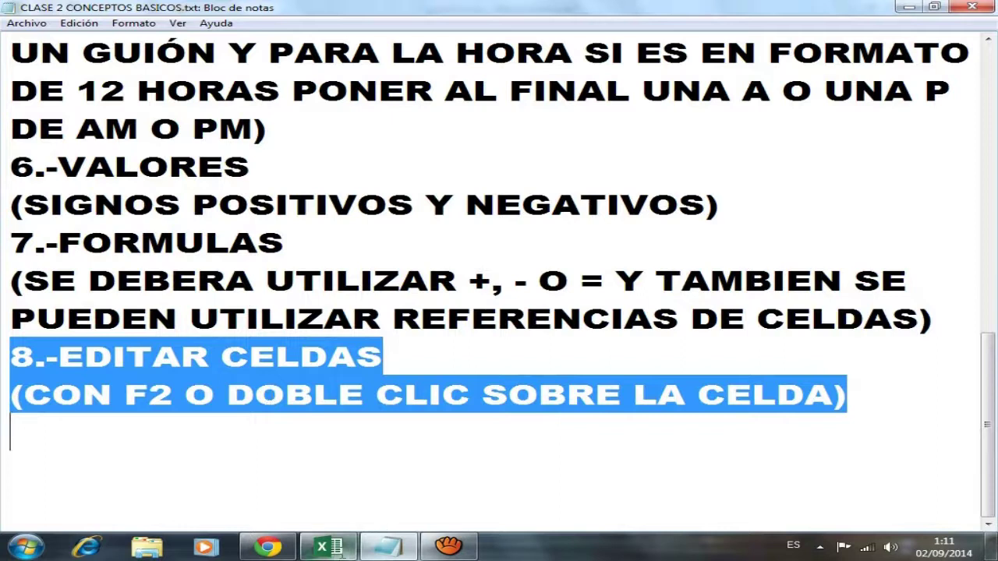
pyautogui.click(328, 546)
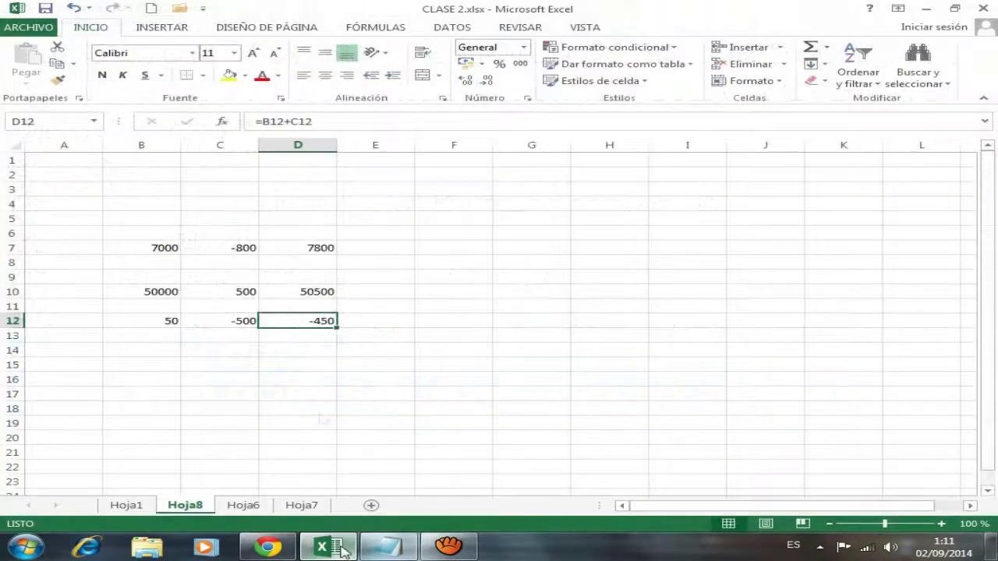
# - Delete the addition formula from cell D12 by erasing its contents in cell edit mode
pyautogui.doubleClick(298, 320)
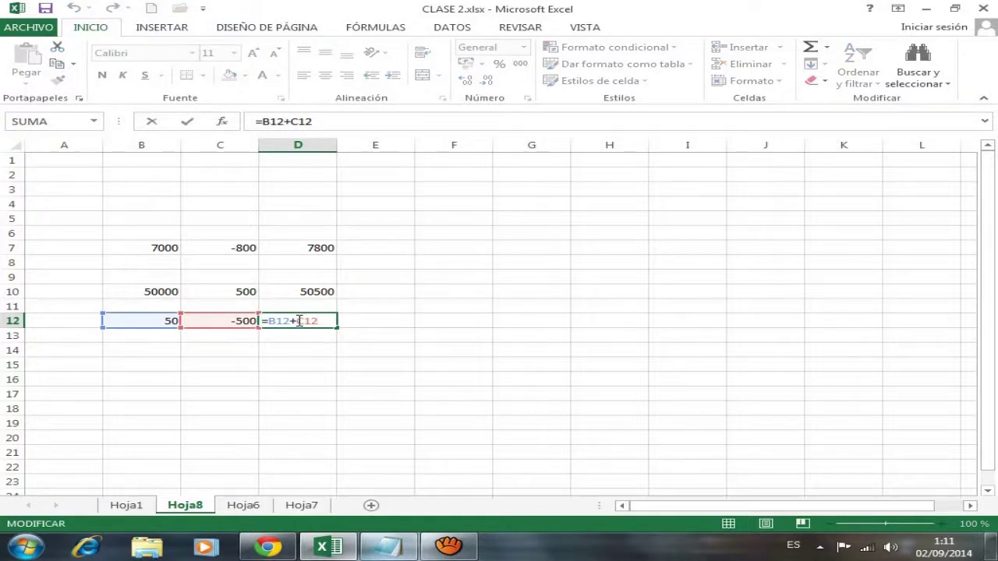
pyautogui.press('BackSpace')
pyautogui.press('BackSpace')
pyautogui.press('BackSpace')
pyautogui.press('BackSpace')
pyautogui.press('BackSpace')
pyautogui.press('BackSpace')
pyautogui.press('BackSpace')
pyautogui.press('BackSpace')
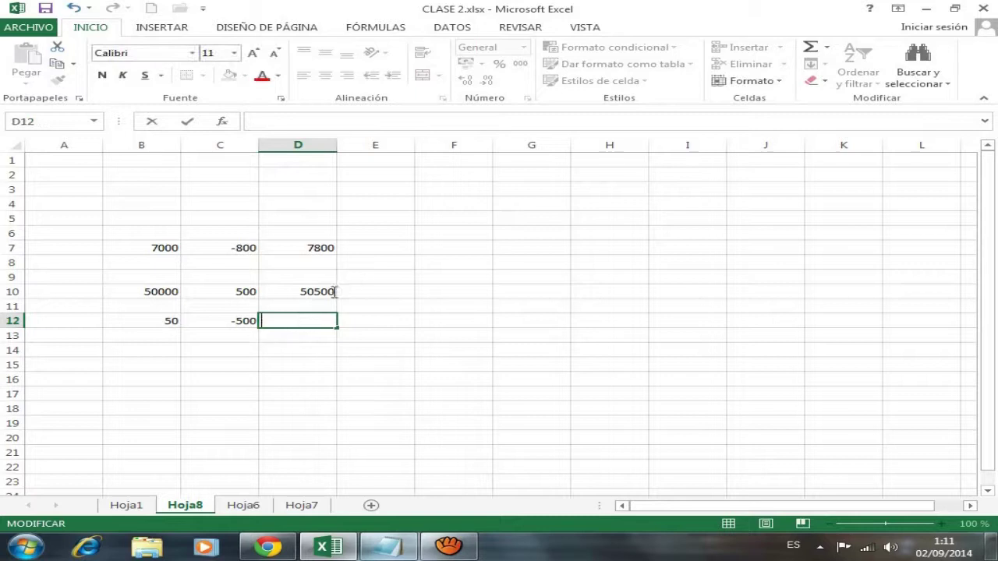
# - Erase the formula in cell D10 in cell edit mode, leaving the cell empty
pyautogui.doubleClick(318, 292)
pyautogui.press('BackSpace')
pyautogui.press('BackSpace')
pyautogui.press('BackSpace')
pyautogui.press('BackSpace')
pyautogui.press('BackSpace')
pyautogui.press('BackSpace')
pyautogui.press('BackSpace')
pyautogui.press('BackSpace')
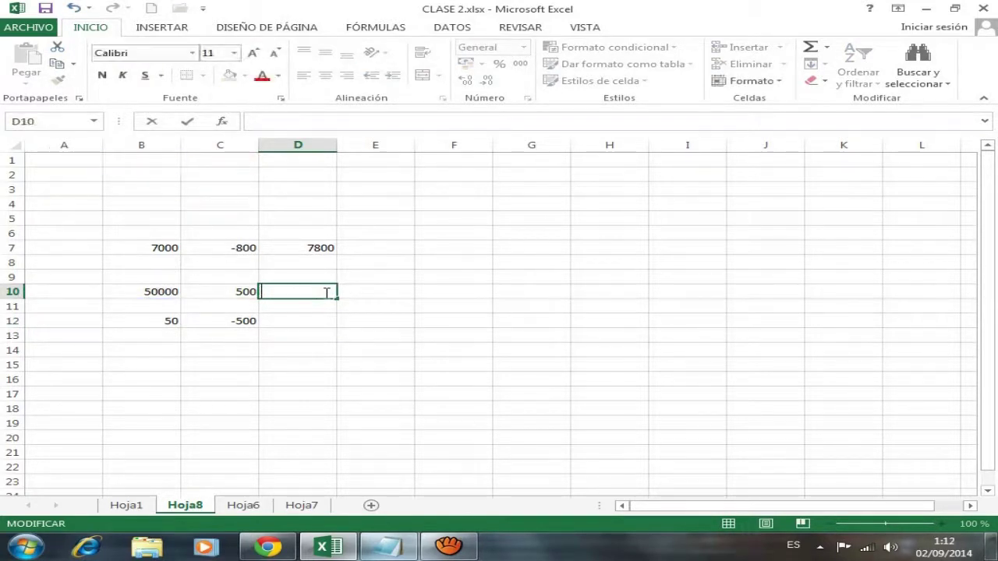
# - Edit the value in cell C7 in place, replacing only its middle digit so it reads -880
pyautogui.click(225, 248)
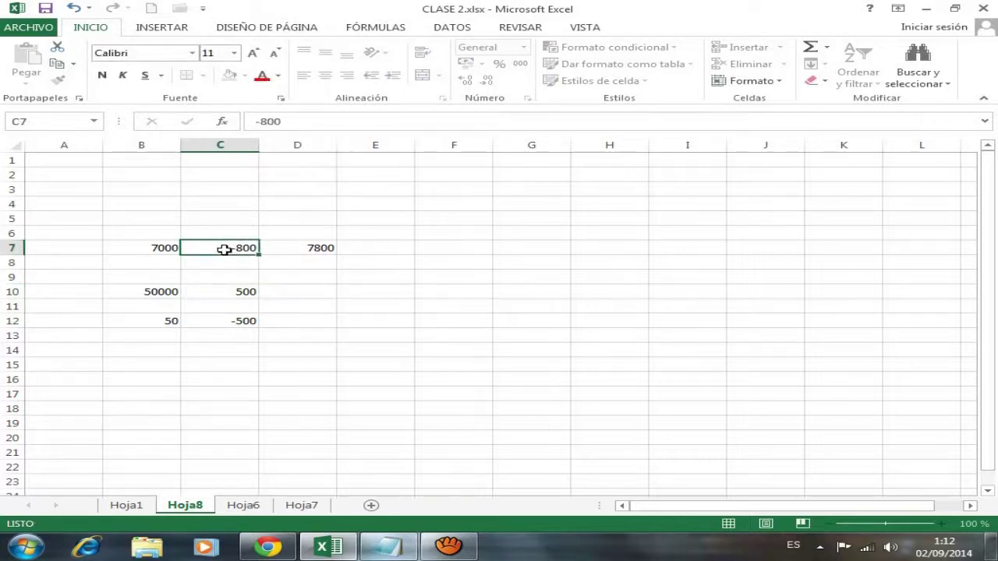
pyautogui.doubleClick(227, 248)
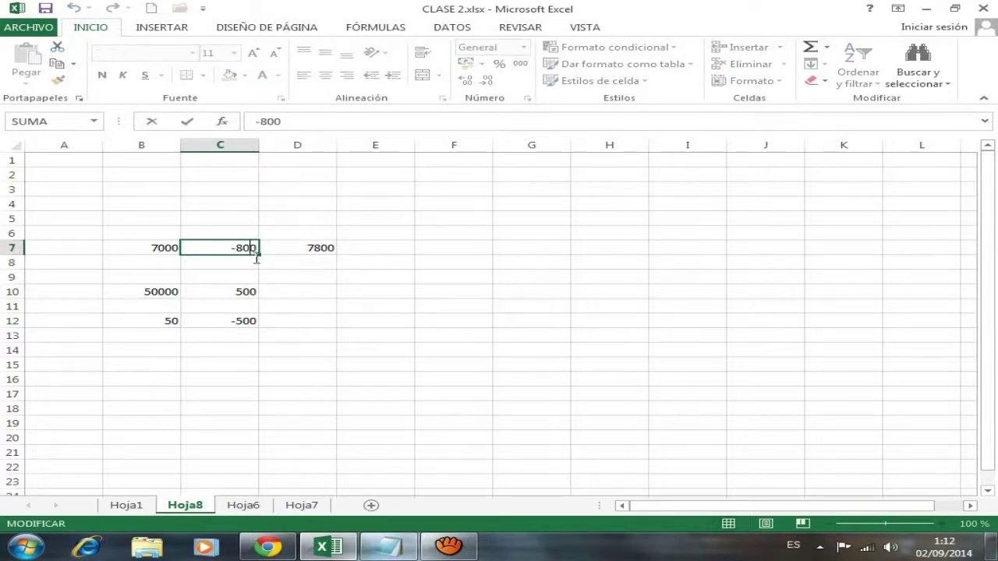
pyautogui.press('BackSpace')
pyautogui.write('8')
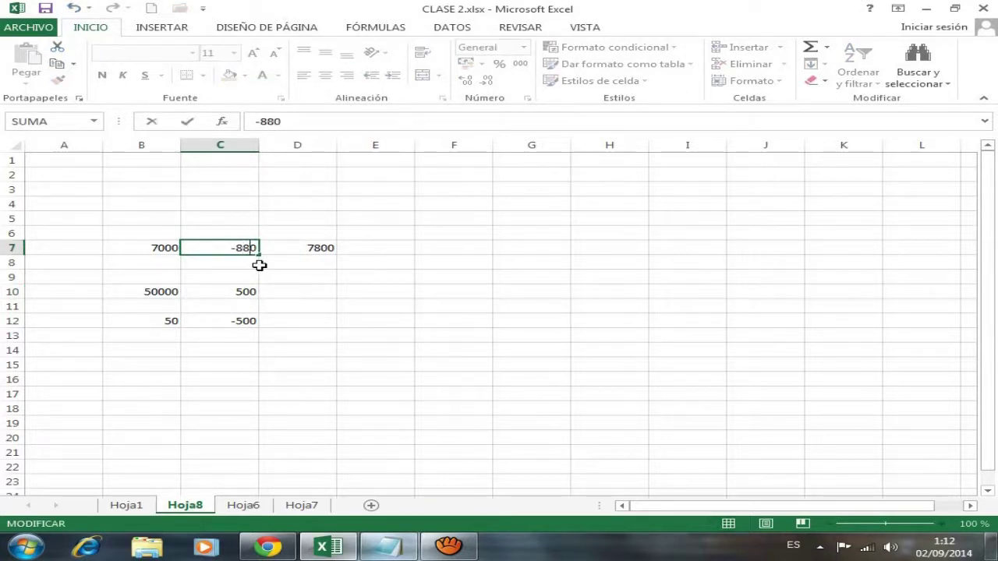
pyautogui.press('Return')
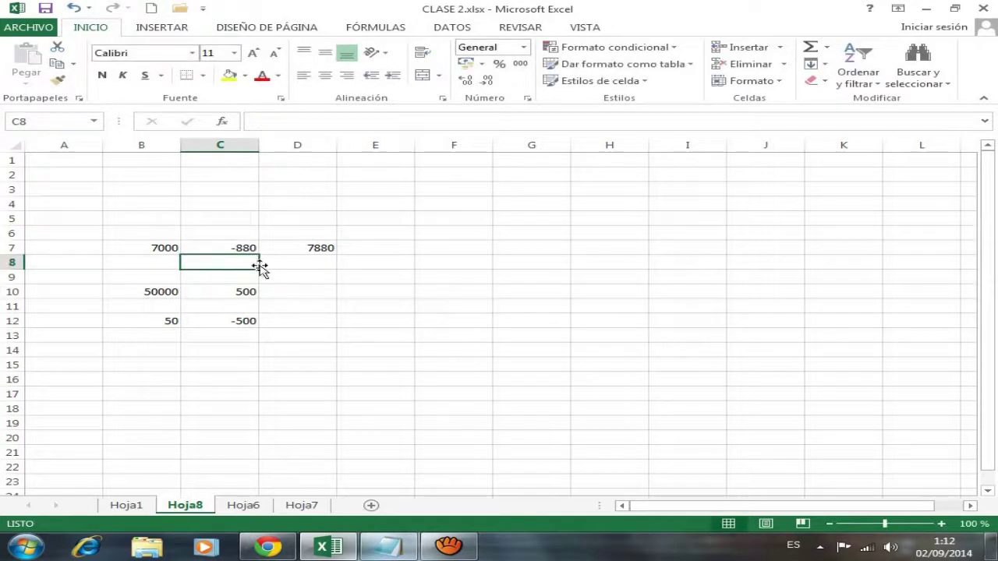
# - Edit the value in cell B7 in place, changing only its second digit so it reads 7800
pyautogui.doubleClick(165, 247)
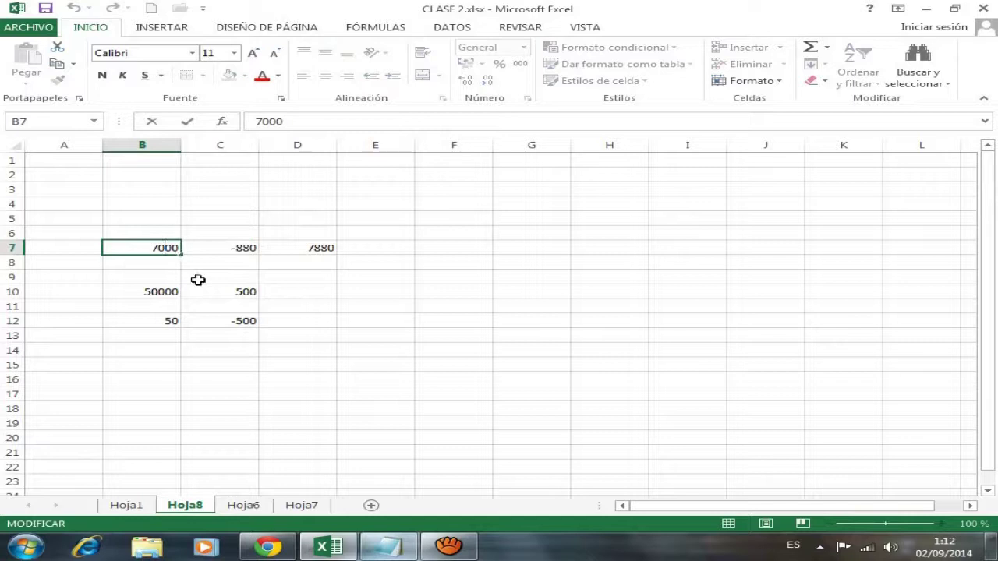
pyautogui.press('BackSpace')
pyautogui.write('8')
pyautogui.press('Return')
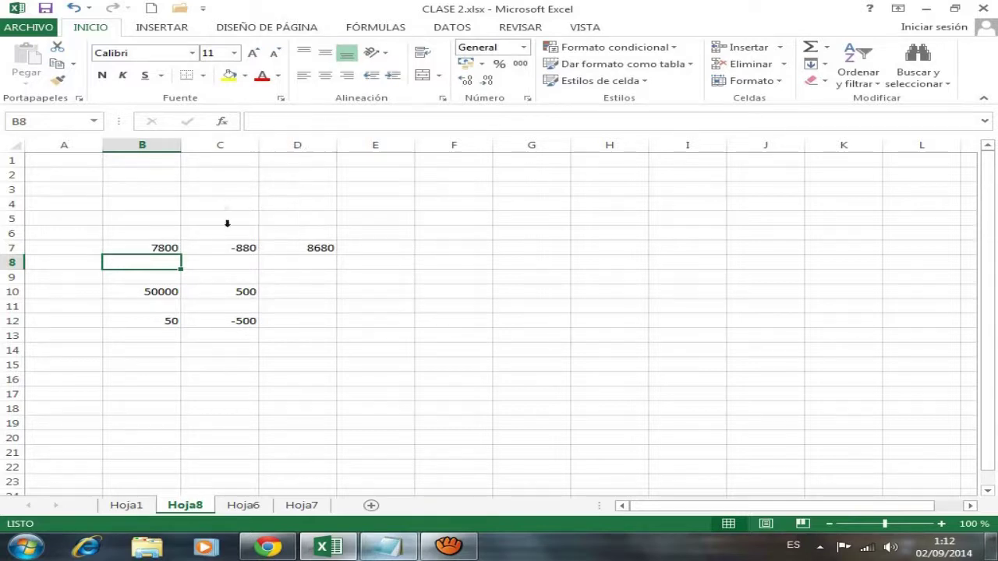
pyautogui.click(247, 236)
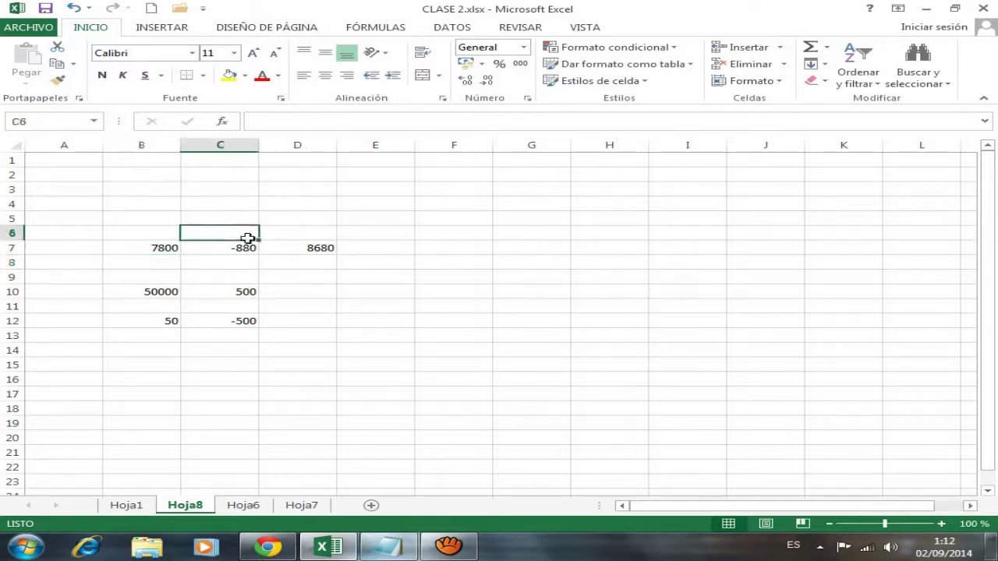
pyautogui.click(347, 548)
pyautogui.moveTo(987, 378)
pyautogui.mouseDown()
pyautogui.moveTo(996, 362)
pyautogui.moveTo(995, 376)
pyautogui.mouseUp()
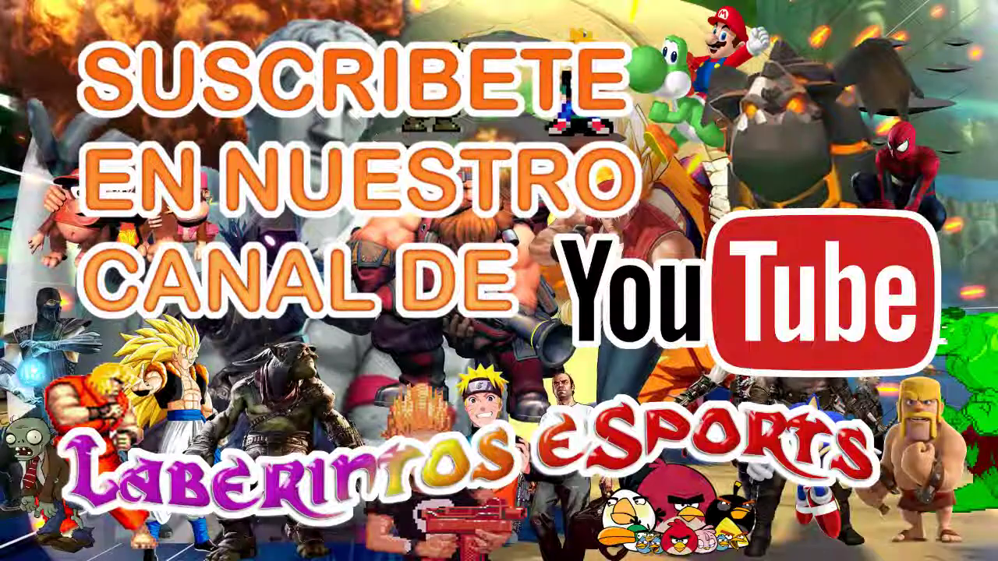